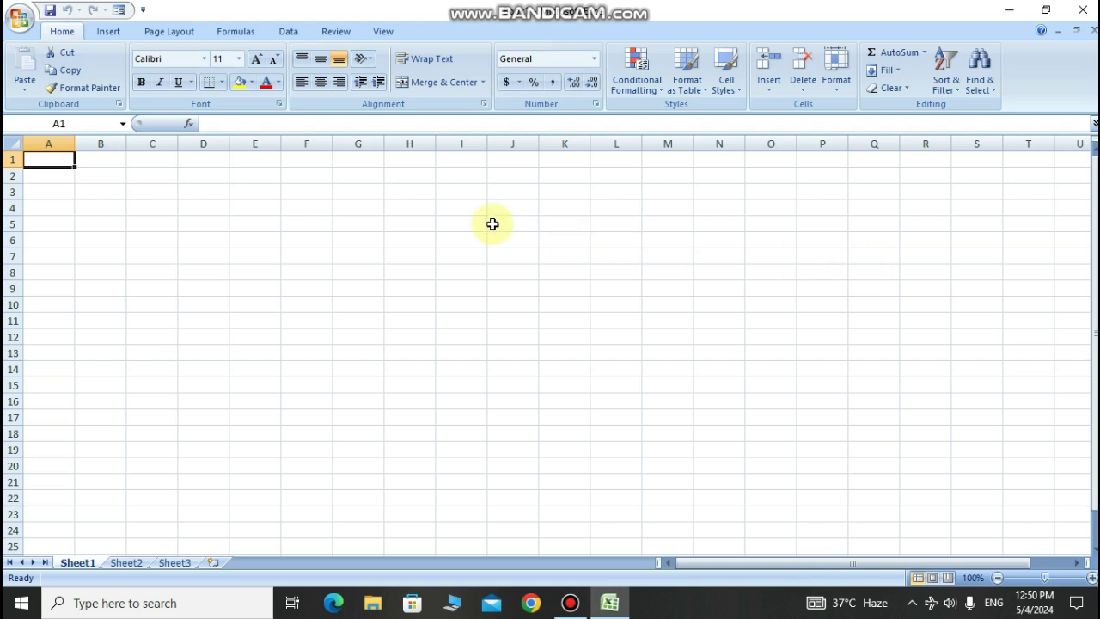
# - Merge and center cells A1 to E1 and enter the title "Shivam infocom Pvt. Ltd."
pyautogui.moveTo(54, 162); pyautogui.dragTo(246, 163)
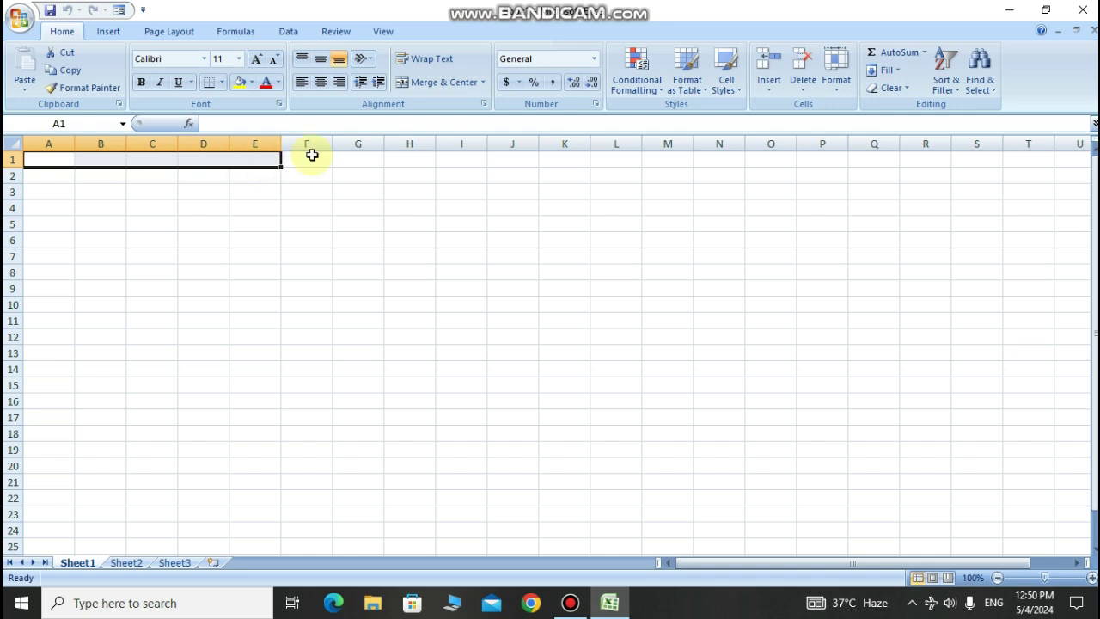
pyautogui.click(447, 83)
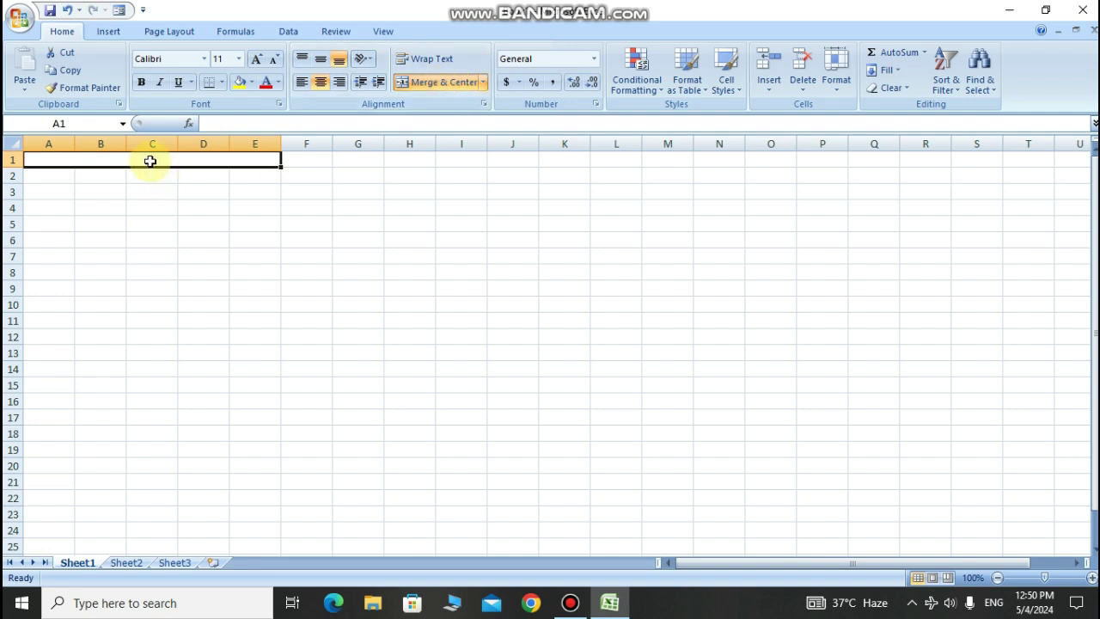
pyautogui.write('Shivam infocom Pvt. Ltd.')
pyautogui.press('Return')
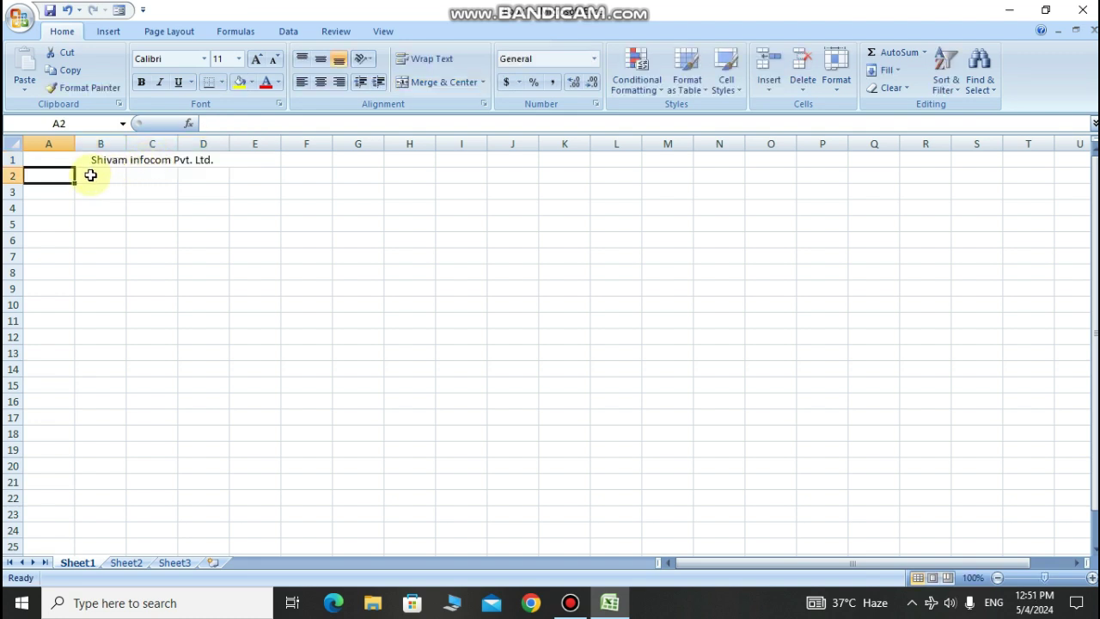
# - Merge and center cells A2 to D2 and enter the company's address in them
pyautogui.moveTo(64, 175); pyautogui.dragTo(196, 179)
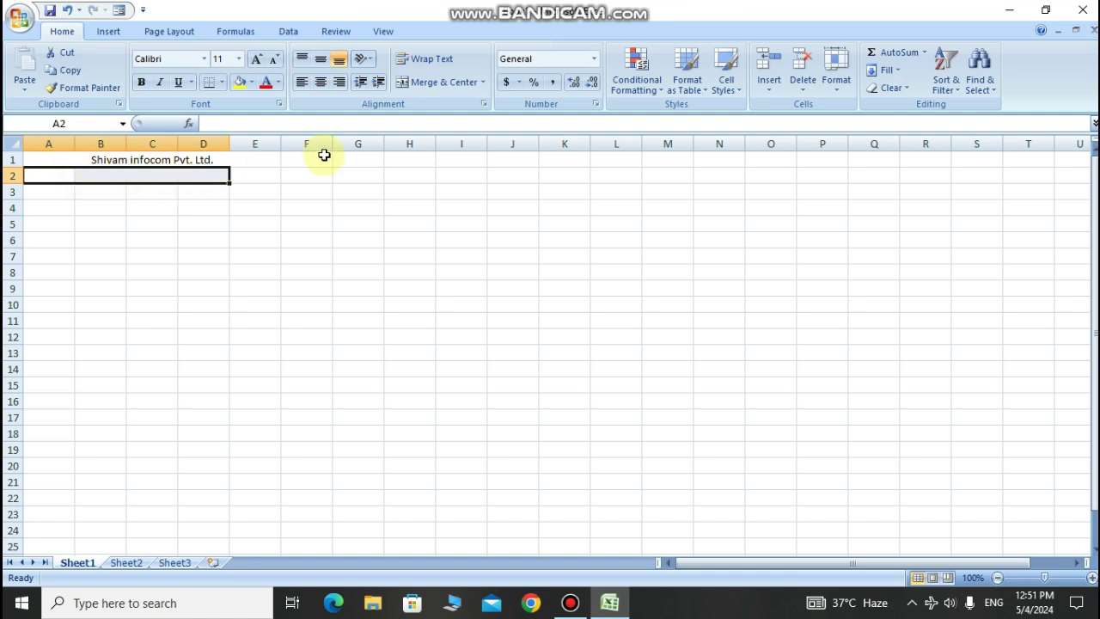
pyautogui.click(446, 84)
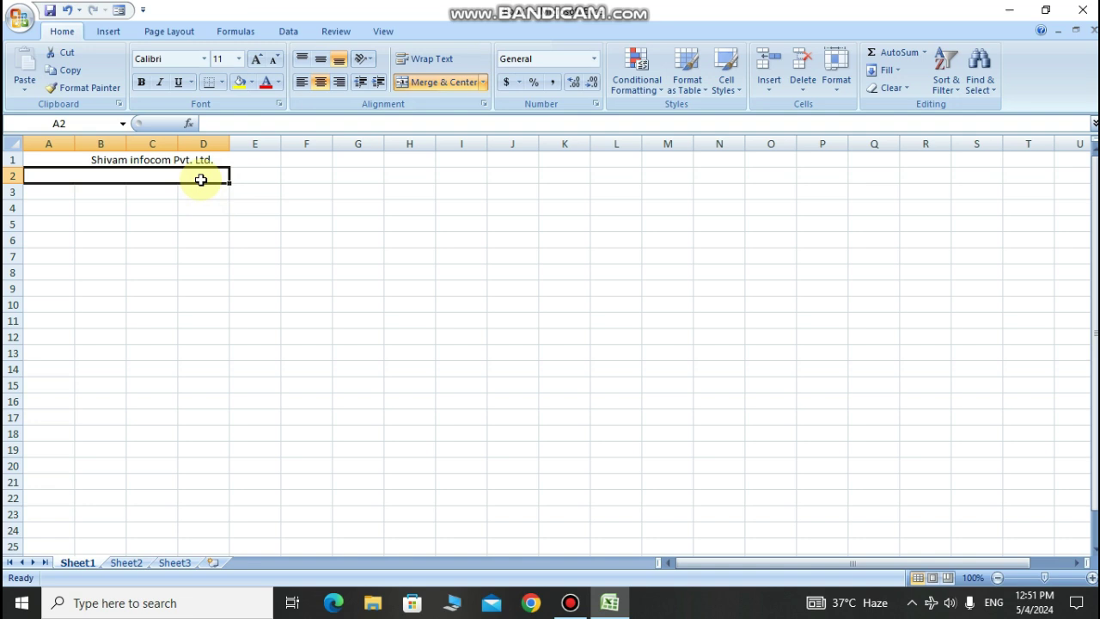
pyautogui.write('Shivpur,varanasi')
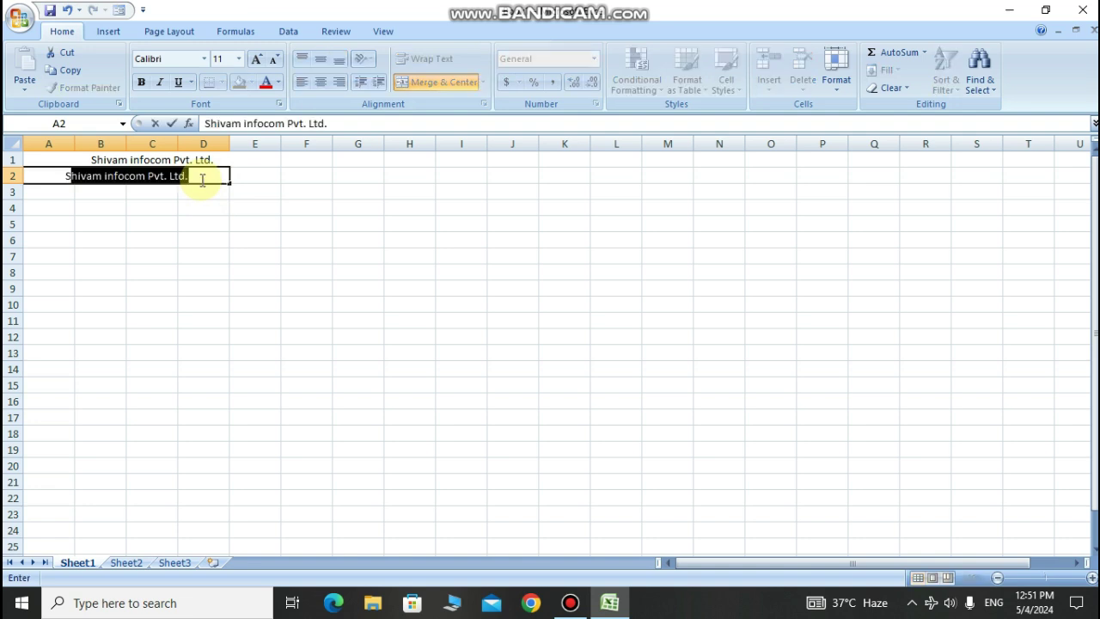
pyautogui.write(',')
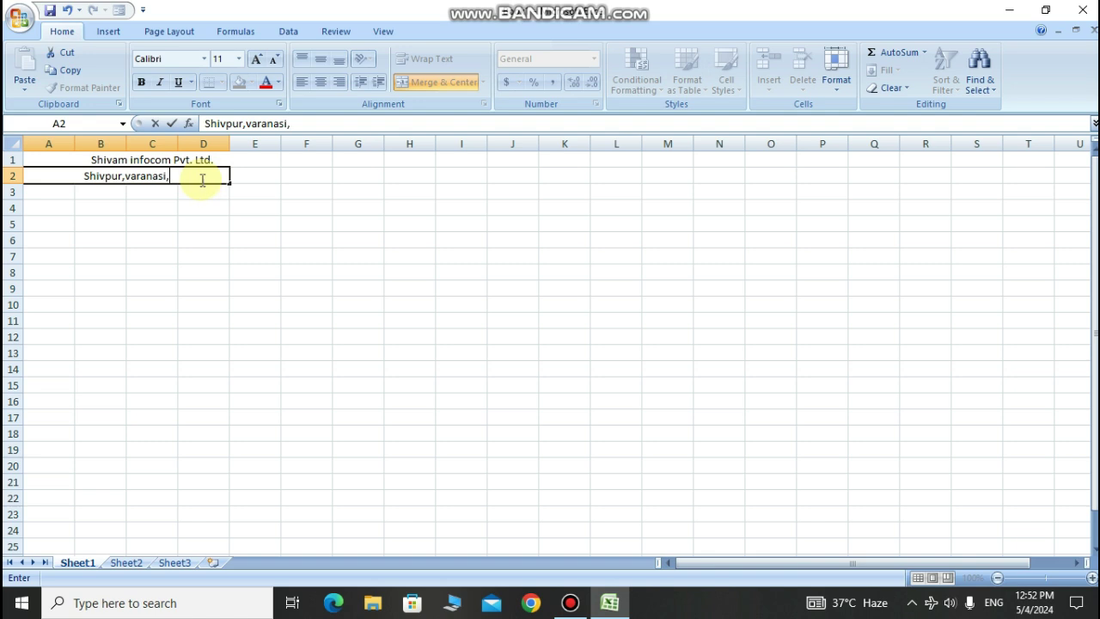
pyautogui.write('UP')
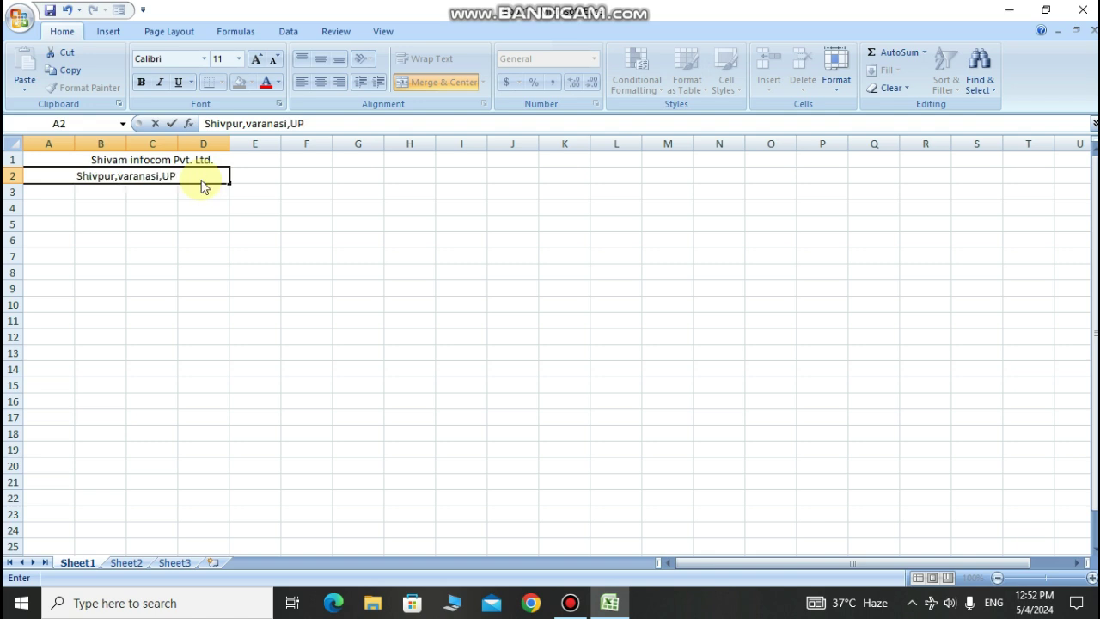
pyautogui.press('Return')
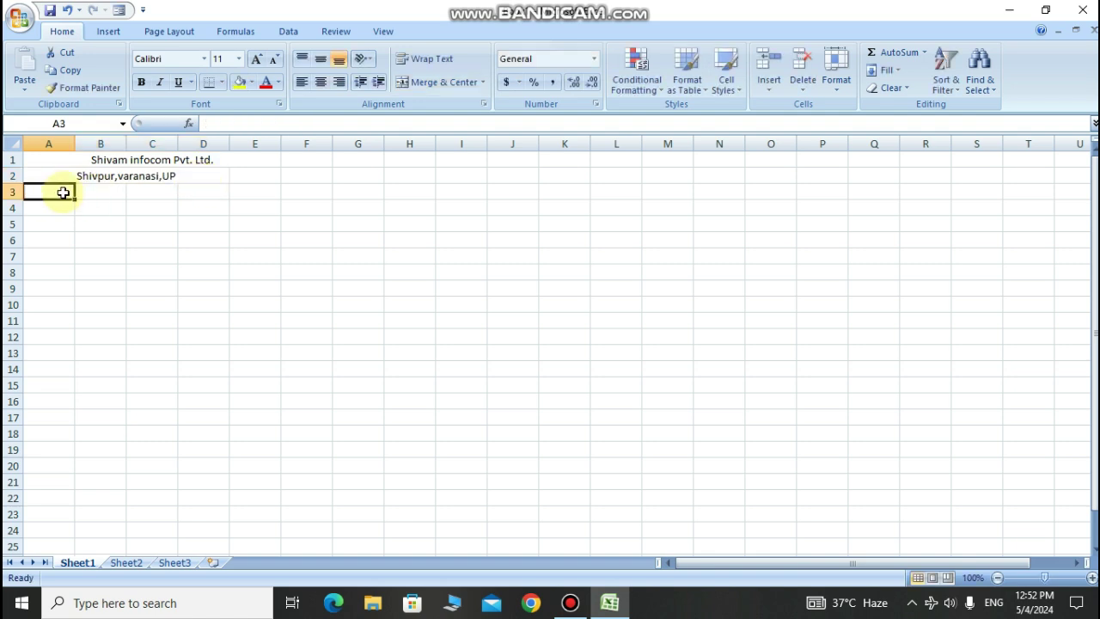
# - Merge and center cells A3 to D3 and enter the heading "Bill invoice"
pyautogui.moveTo(64, 189); pyautogui.dragTo(215, 187)
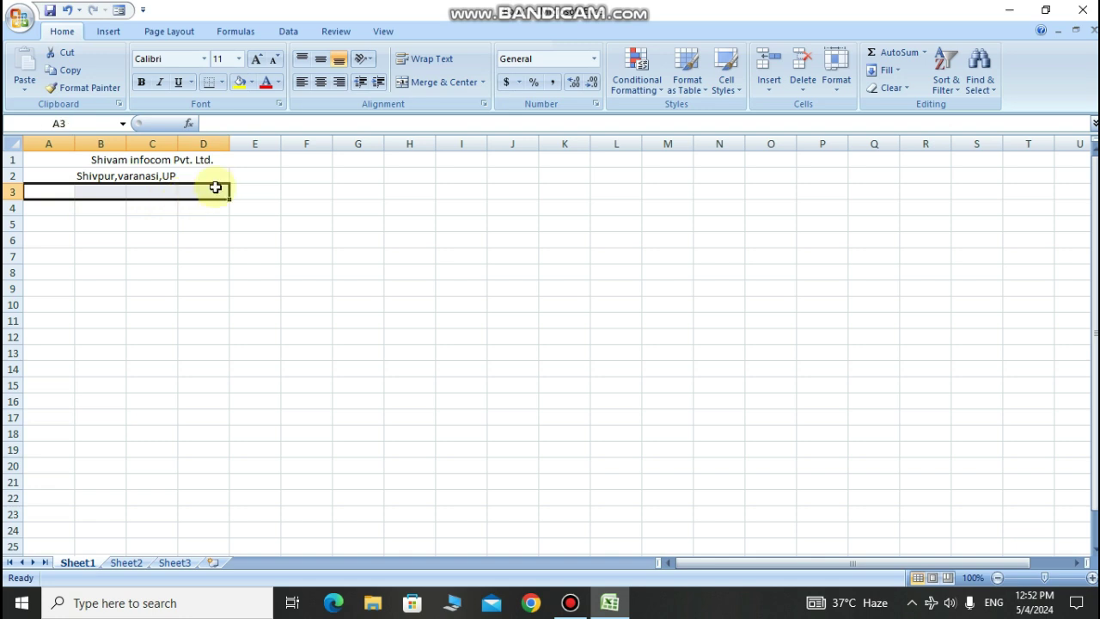
pyautogui.click(435, 82)
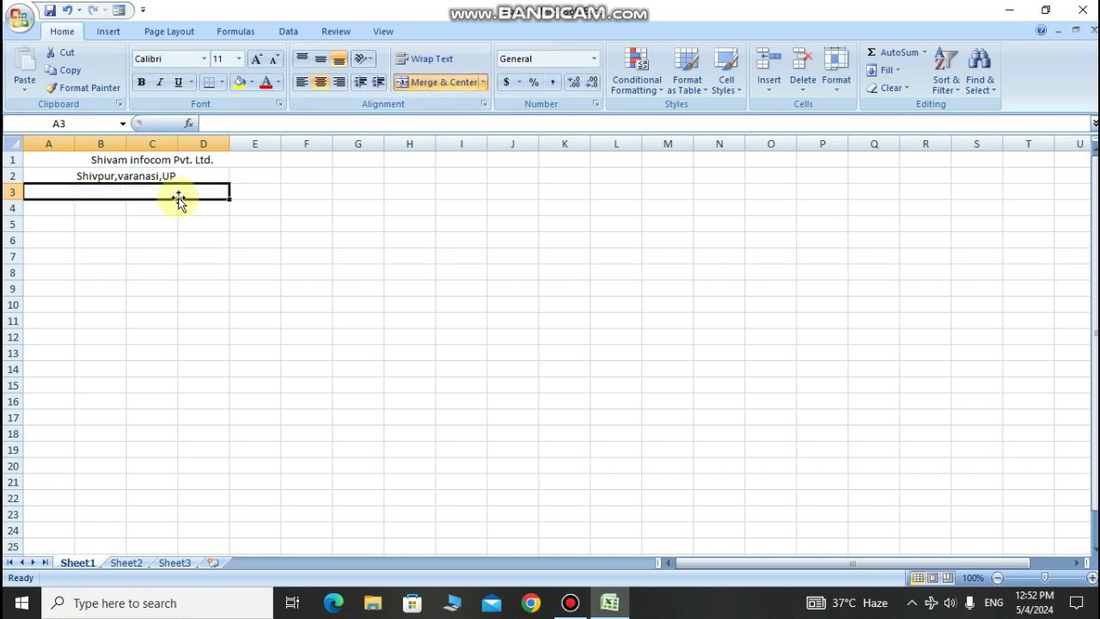
pyautogui.write('Bill i')
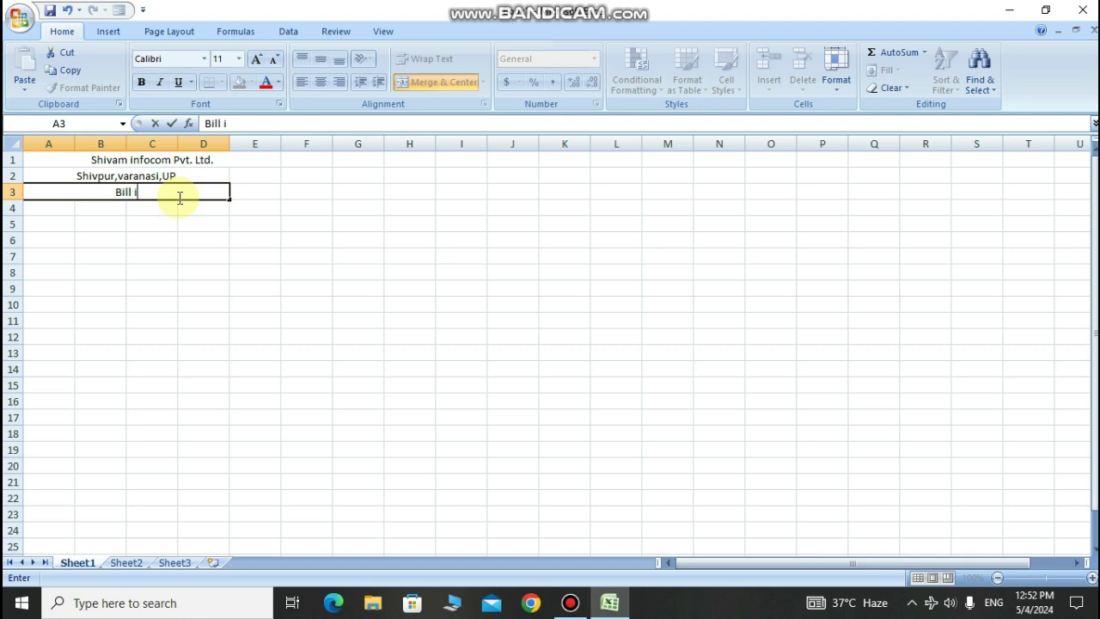
pyautogui.write('nvoice')
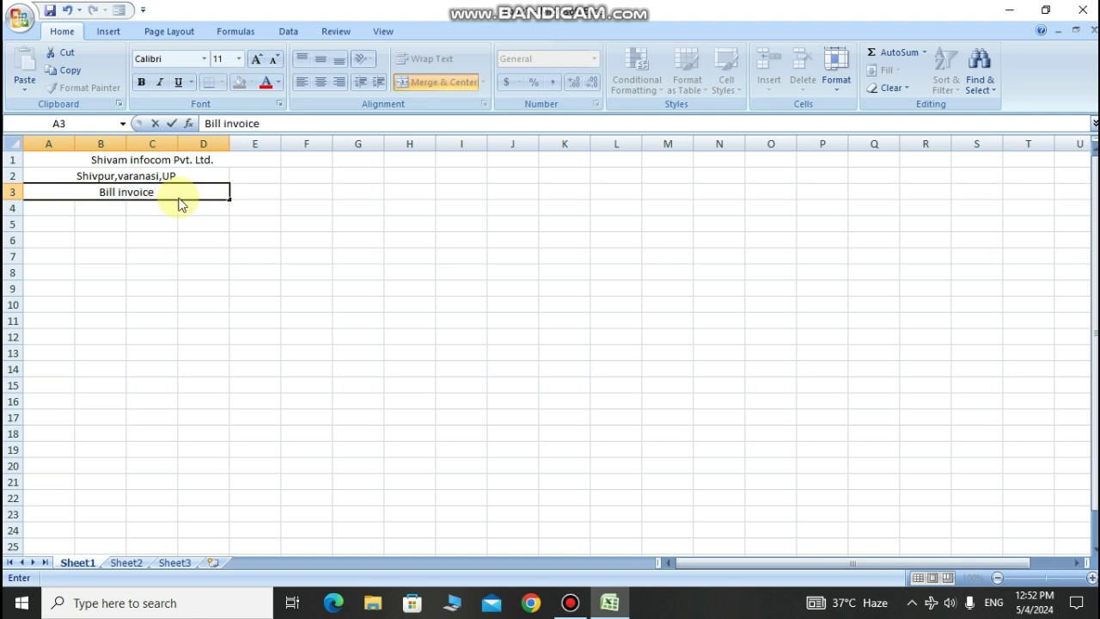
pyautogui.hotkey('ctrl', 'Return')
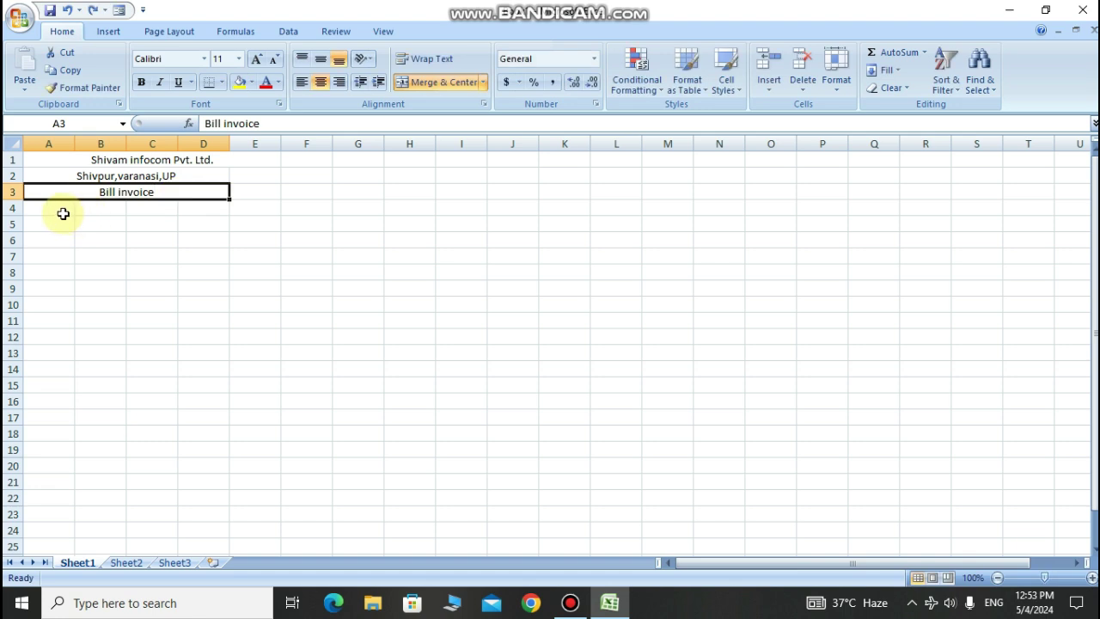
# - Enter the column headings Sr No., Name of Product, Rate, Qua and Amount in cells A4 to E4
pyautogui.click(62, 214)
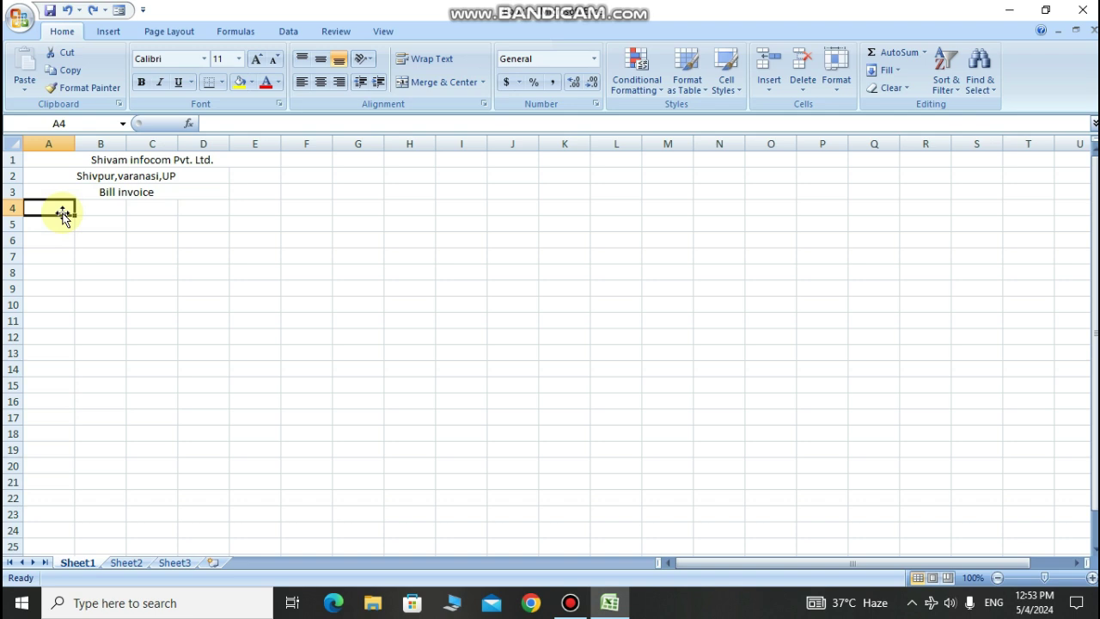
pyautogui.write('Sr No.')
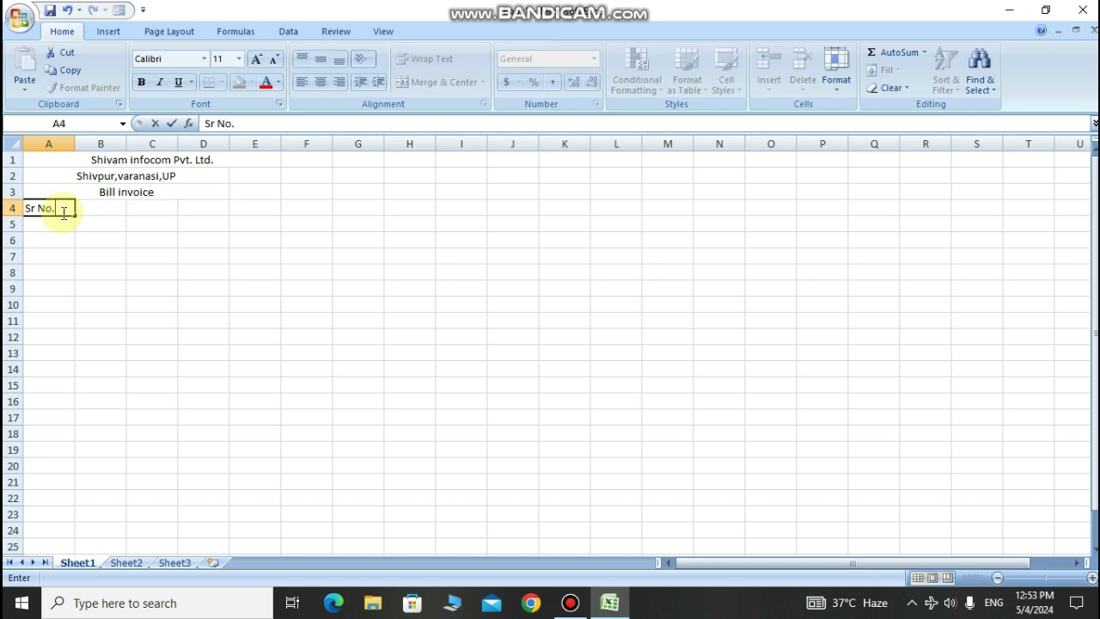
pyautogui.press('Tab')
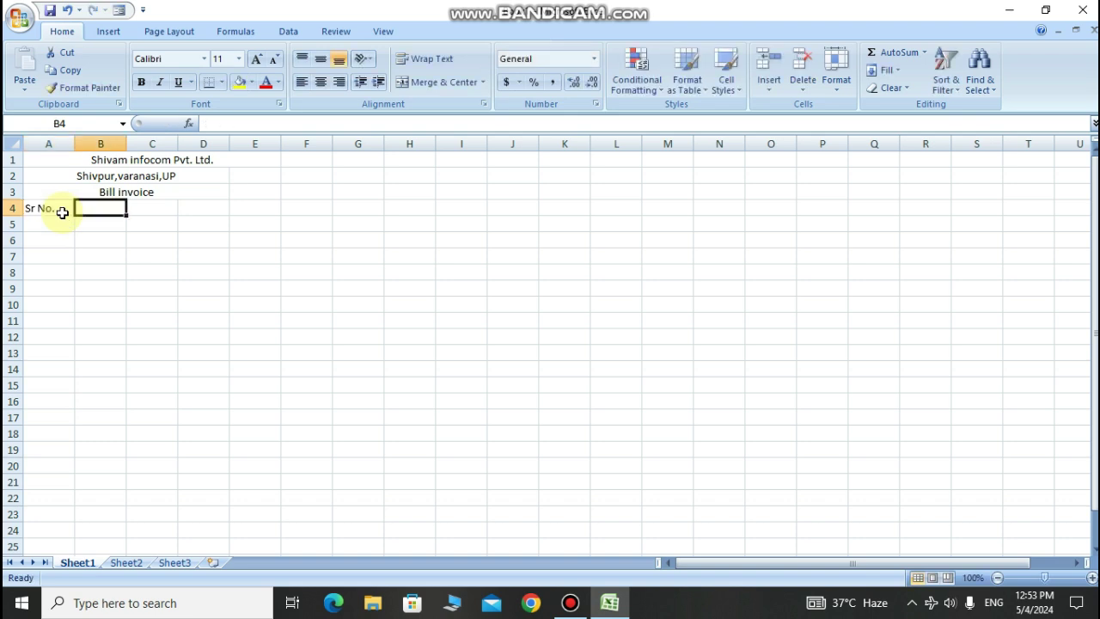
pyautogui.write('Name of Product')
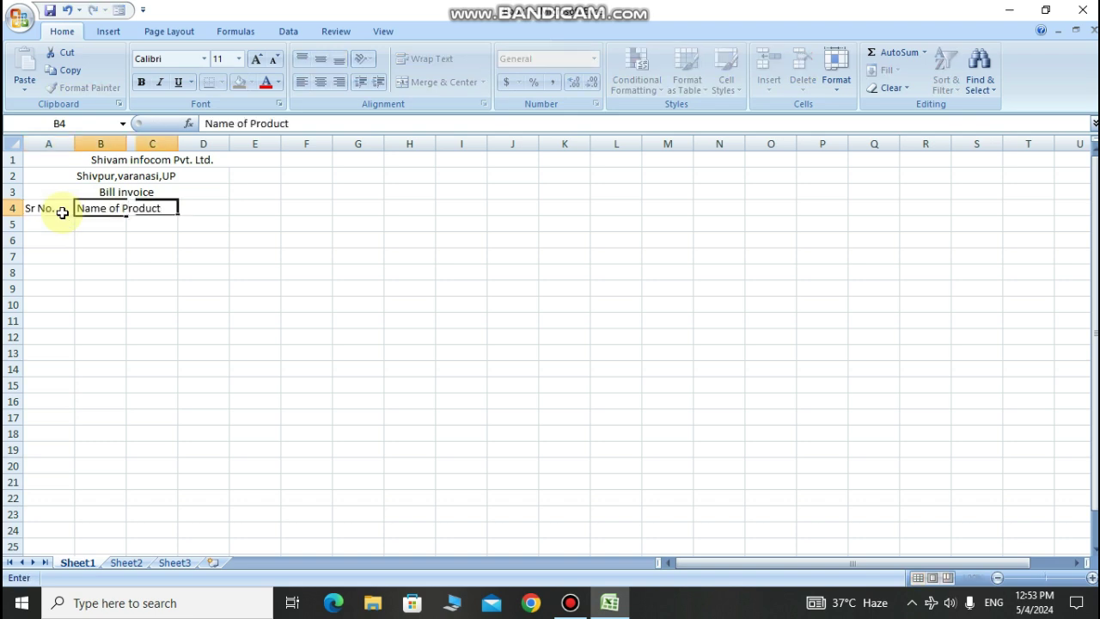
pyautogui.press('Tab')
pyautogui.write('Rate')
pyautogui.press('Tab')
pyautogui.write('Qua')
pyautogui.press('Tab')
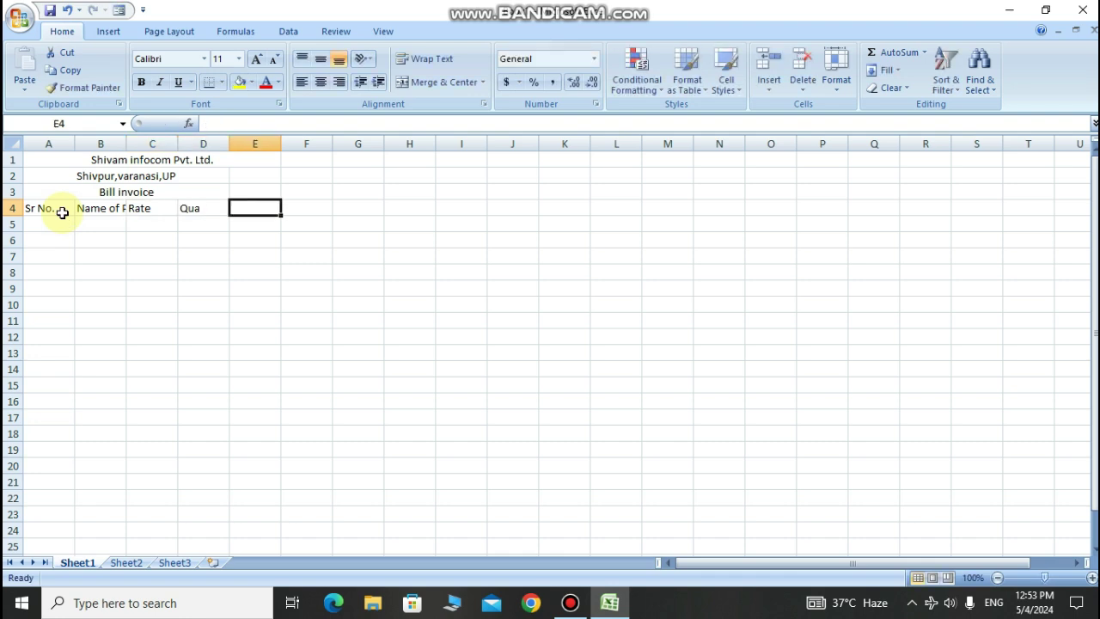
pyautogui.write('Amount')
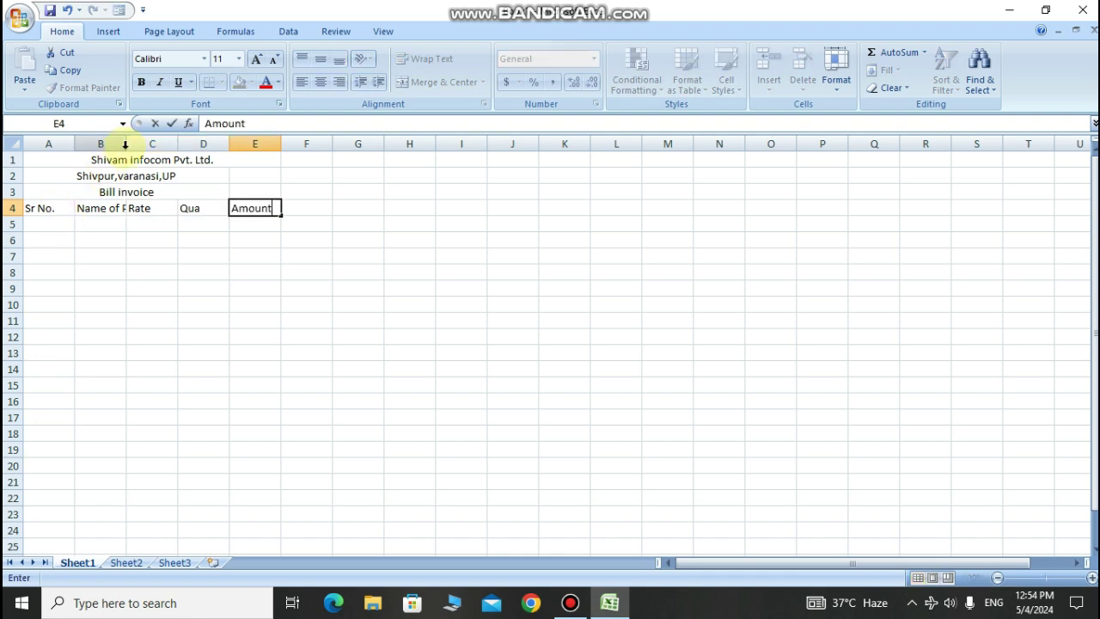
# - Widen column B so that the "Name of Product" heading fits completely
pyautogui.click(100, 240)
pyautogui.moveTo(129, 144); pyautogui.dragTo(175, 144)
pyautogui.click(108, 223)
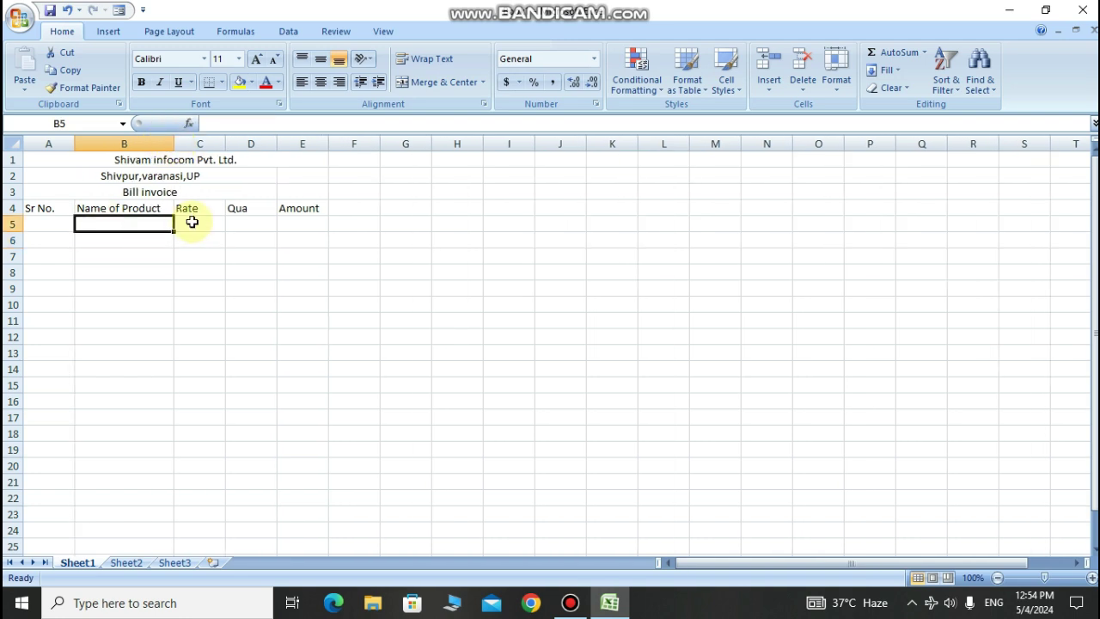
# - Format the company name in row 1 as bold Algerian at font size 16
pyautogui.click(197, 162)
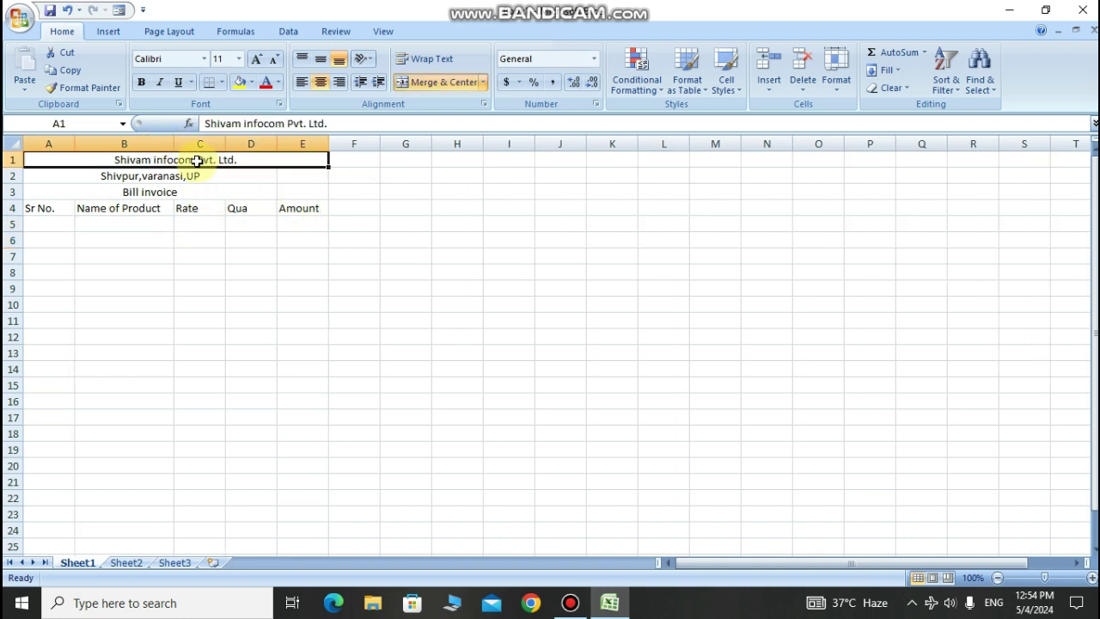
pyautogui.click(141, 80)
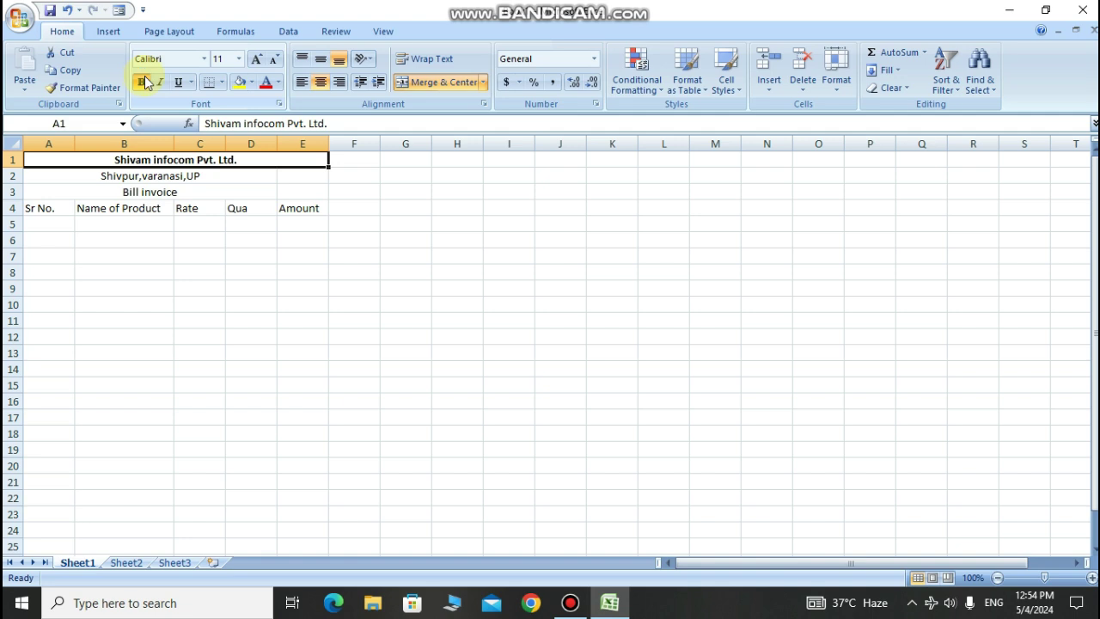
pyautogui.click(204, 58)
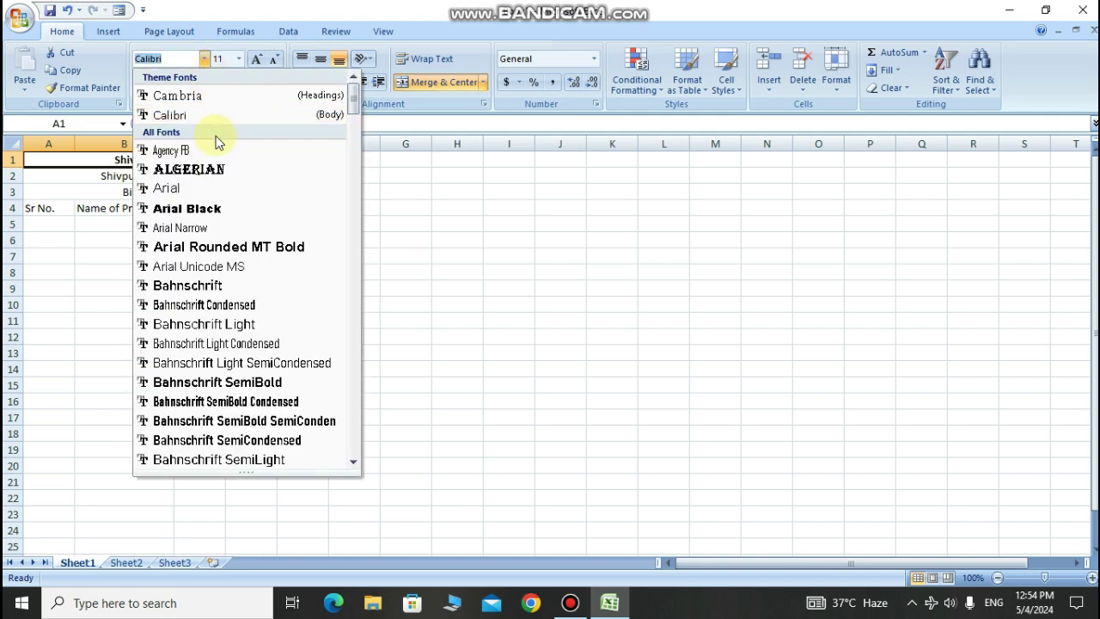
pyautogui.click(235, 170)
pyautogui.click(257, 62)
pyautogui.click(257, 61)
pyautogui.click(257, 62)
# - Make the "Bill invoice" heading bold and enlarge its font size to 14
pyautogui.click(172, 197)
pyautogui.click(141, 82)
pyautogui.click(257, 58)
pyautogui.click(257, 59)
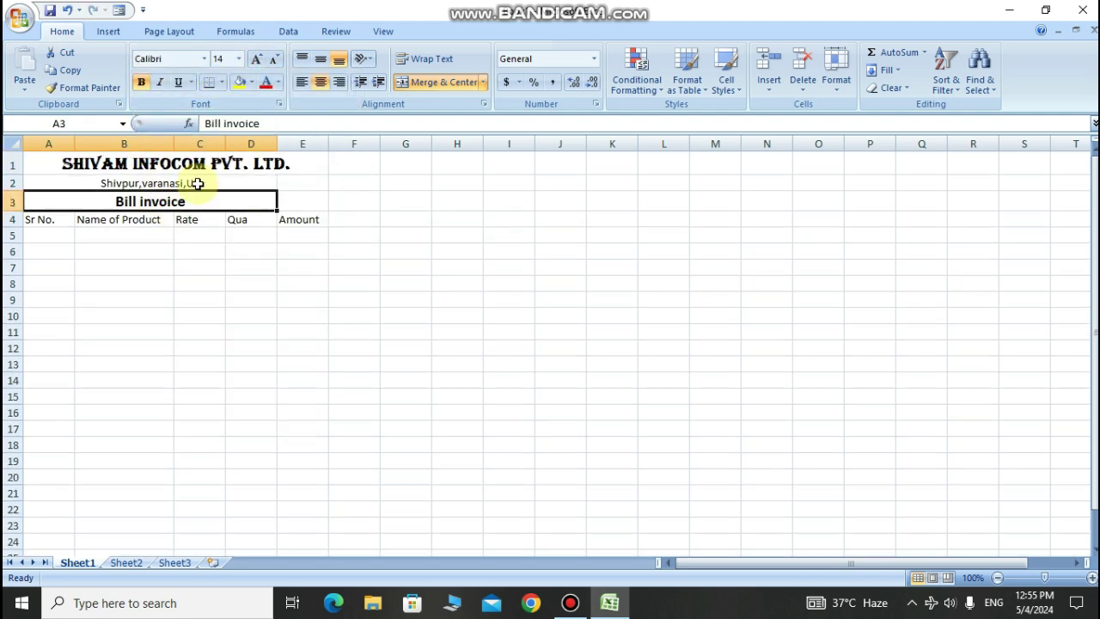
# - Fill the company name cell with yellow and the address cell below it with tan
pyautogui.click(50, 166)
pyautogui.click(240, 81)
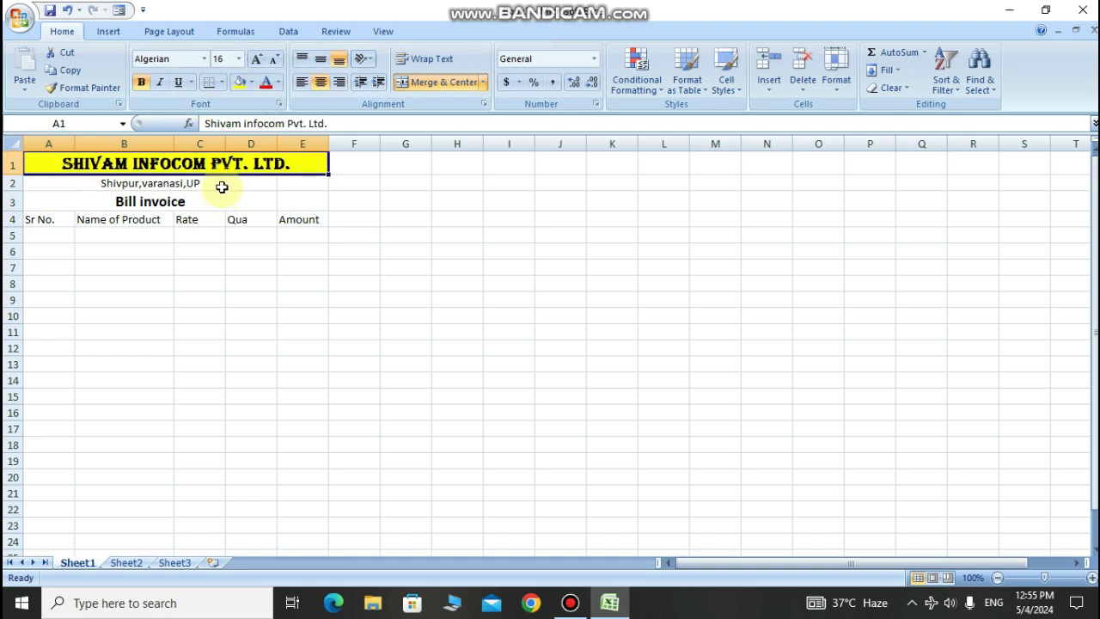
pyautogui.click(221, 183)
pyautogui.click(221, 82)
pyautogui.click(199, 26)
pyautogui.click(252, 82)
pyautogui.click(265, 131)
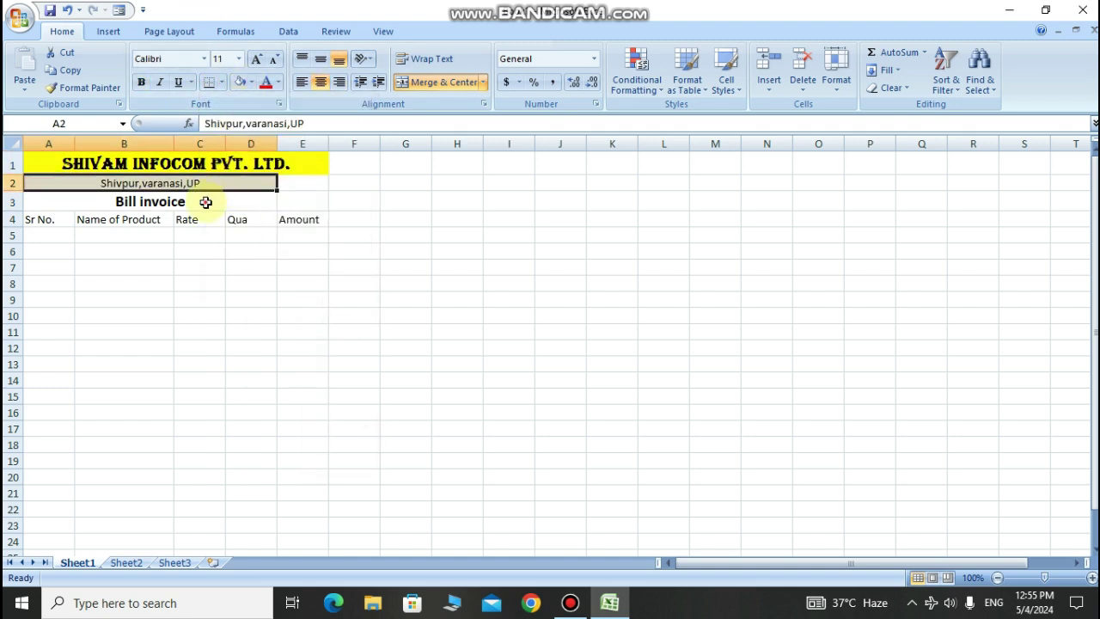
# - Fill the "Bill invoice" heading cell with light aqua blue
pyautogui.click(206, 202)
pyautogui.click(244, 85)
pyautogui.click(251, 83)
pyautogui.click(347, 148)
# - Number the Sr No. column from 1 to 11 in cells A5 to A15 by extending a series started with 1 and 2
pyautogui.click(49, 235)
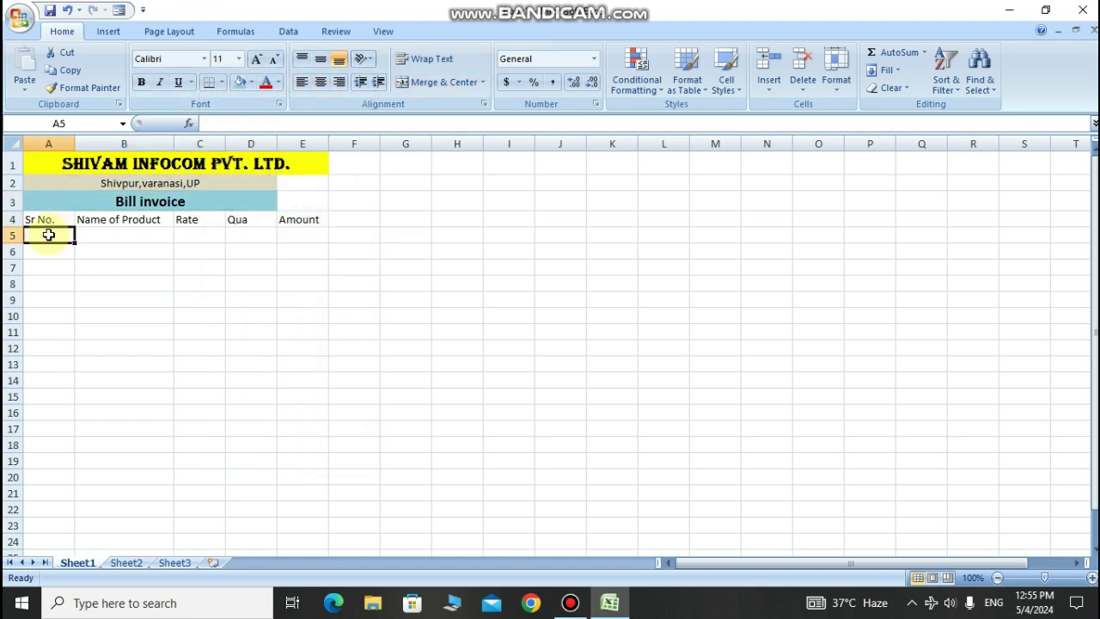
pyautogui.write('1')
pyautogui.press('Return')
pyautogui.write('2')
pyautogui.moveTo(47, 234); pyautogui.dragTo(76, 397)
# - List Laptop, mobile, keyboard, battery, earphone and airpod from B5 down, and fill the repeating list through B15
pyautogui.click(138, 239)
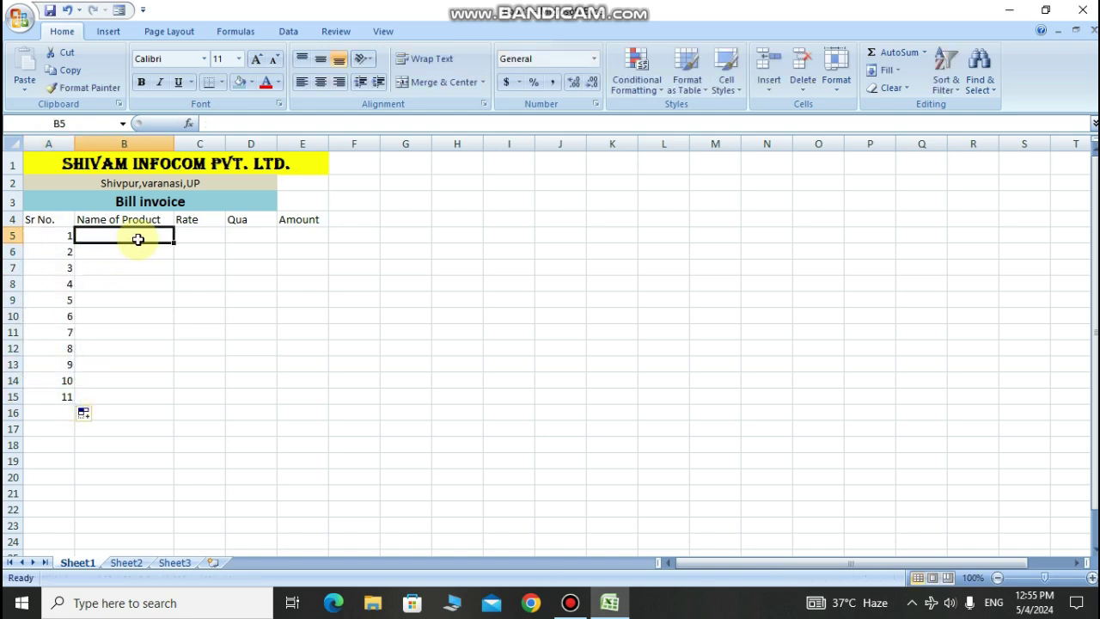
pyautogui.write('Laptop')
pyautogui.press('Return')
pyautogui.write('mobile')
pyautogui.press('Return')
pyautogui.write('keyboard')
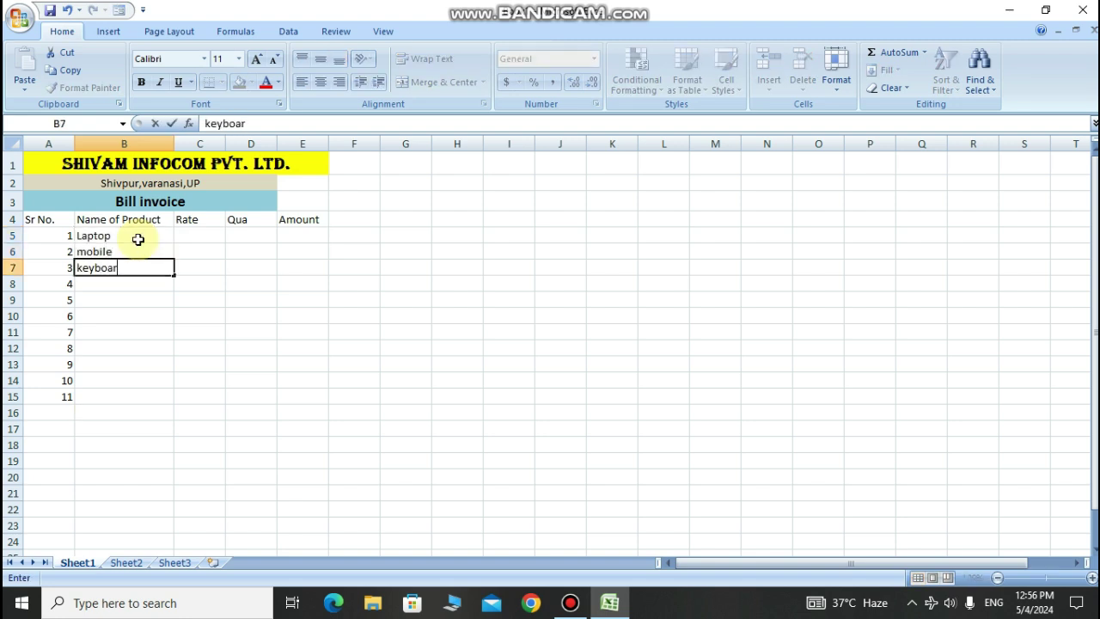
pyautogui.press('Return')
pyautogui.write('battery')
pyautogui.press('Return')
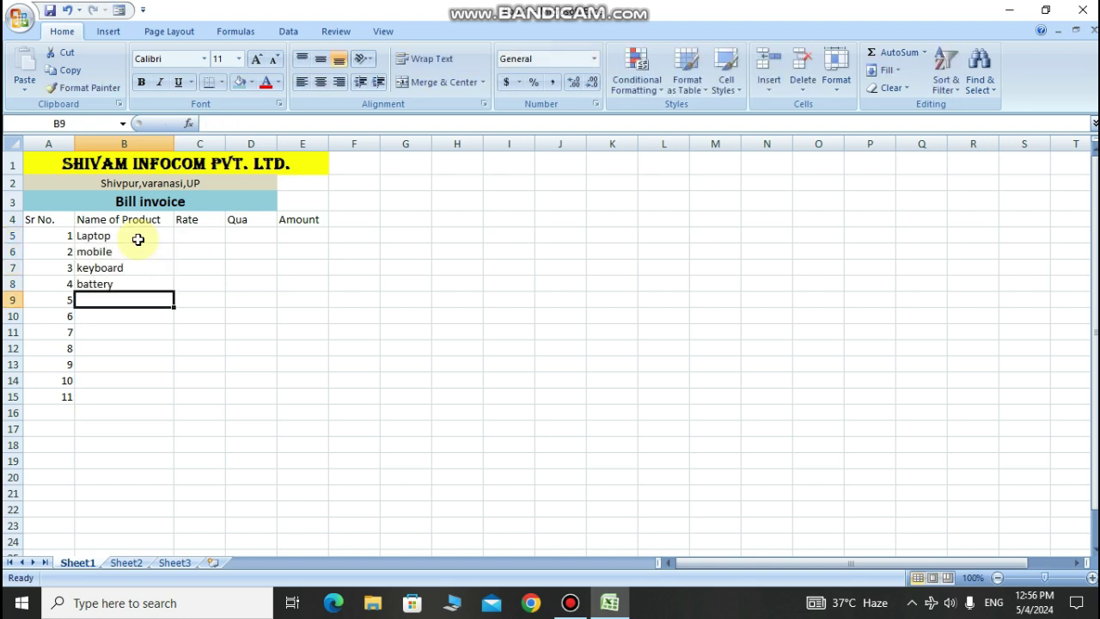
pyautogui.write('earphone')
pyautogui.press('Return')
pyautogui.write('airpod')
pyautogui.moveTo(138, 239); pyautogui.dragTo(177, 400)
# - Enter the rates 50000, 20000, 400, 15000, 1000 and 40000 for the first six products in cells C5 to C10
pyautogui.click(207, 236)
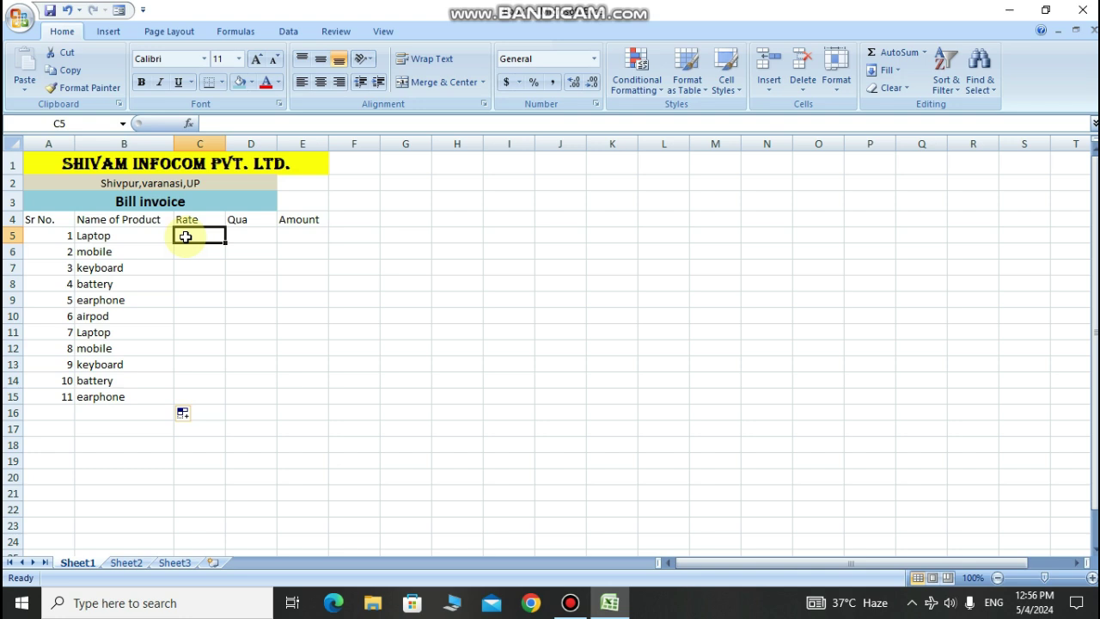
pyautogui.write('50000')
pyautogui.press('Return')
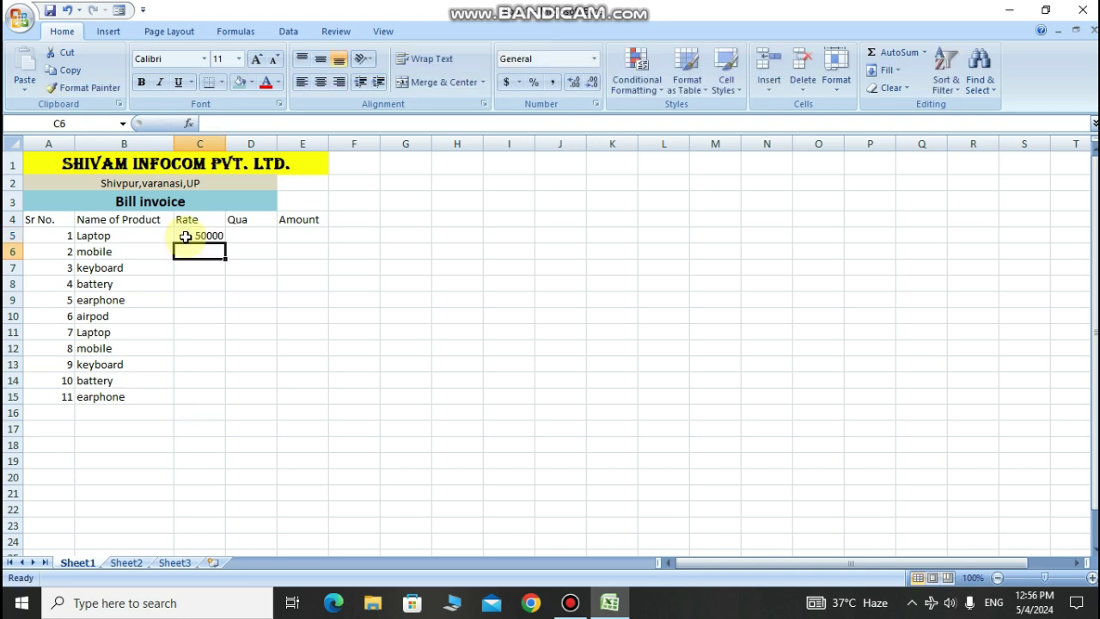
pyautogui.write('20000')
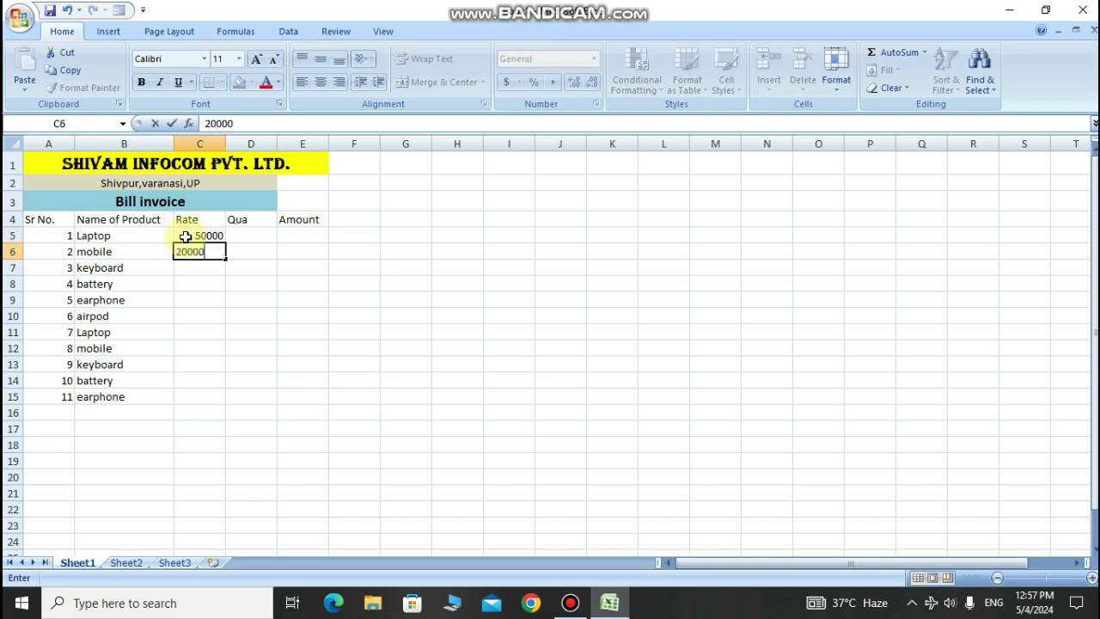
pyautogui.press('Return')
pyautogui.write('400')
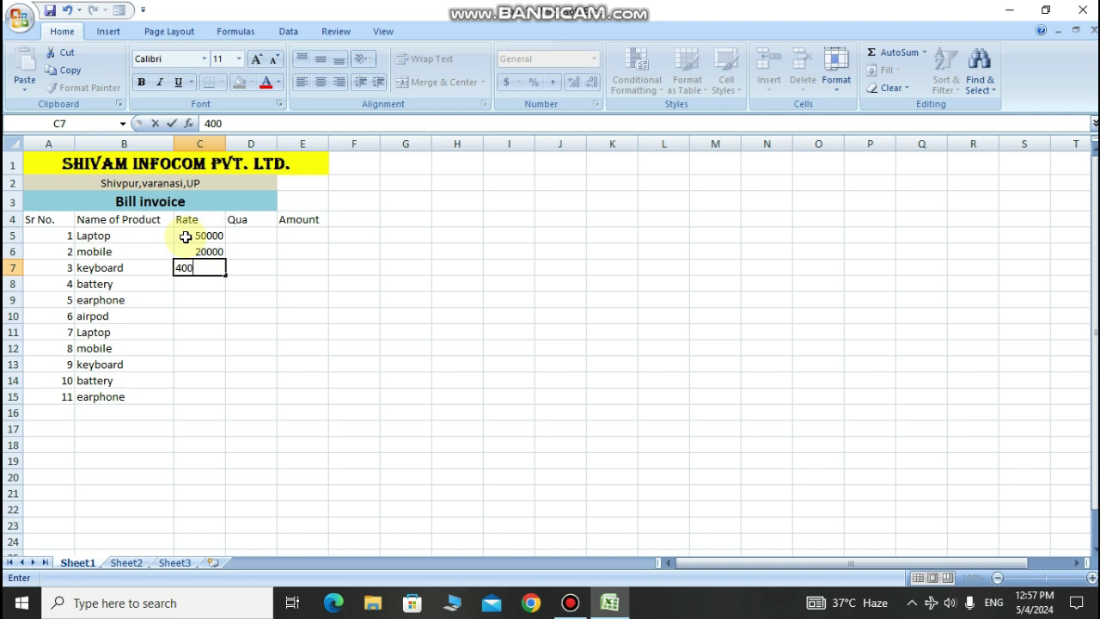
pyautogui.press('Return')
pyautogui.write('15000')
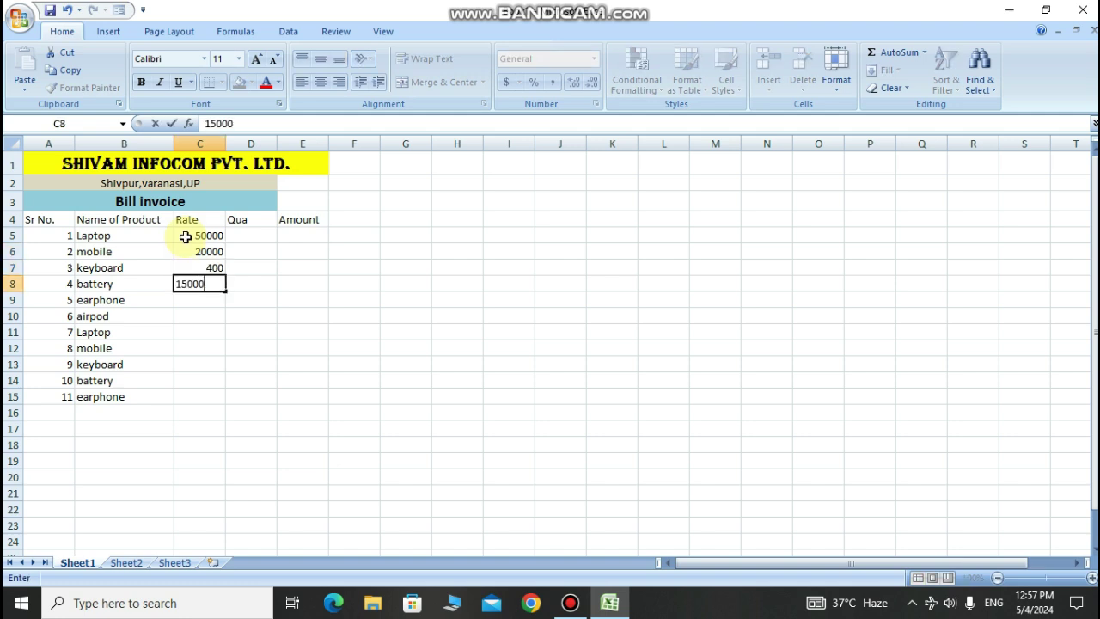
pyautogui.press('Return')
pyautogui.write('1000')
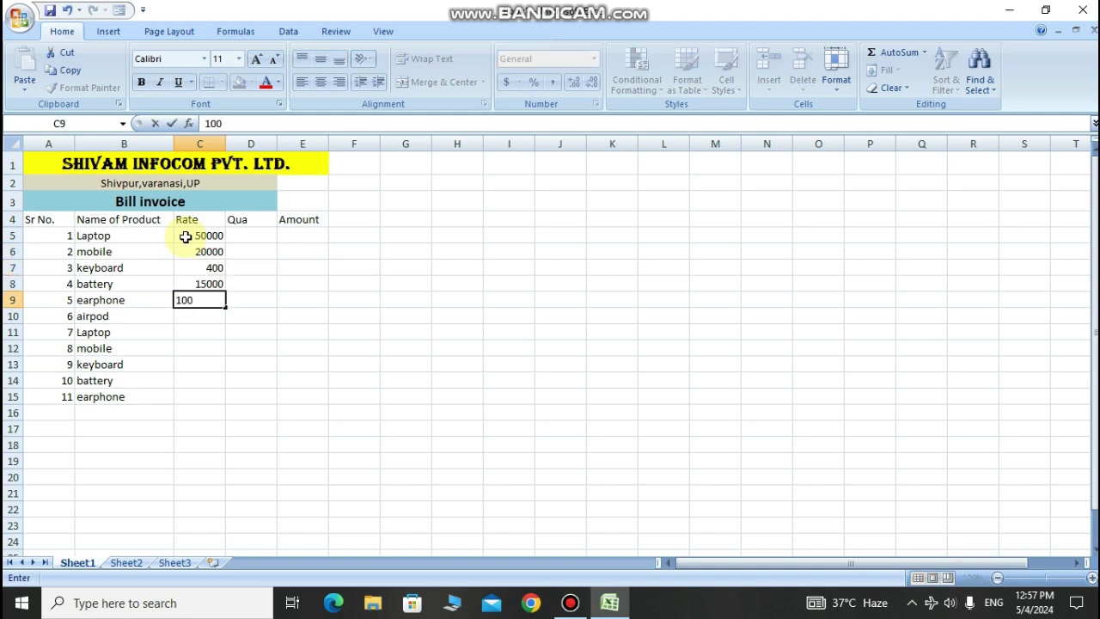
pyautogui.press('Return')
pyautogui.write('40000')
pyautogui.moveTo(185, 237); pyautogui.dragTo(206, 285)
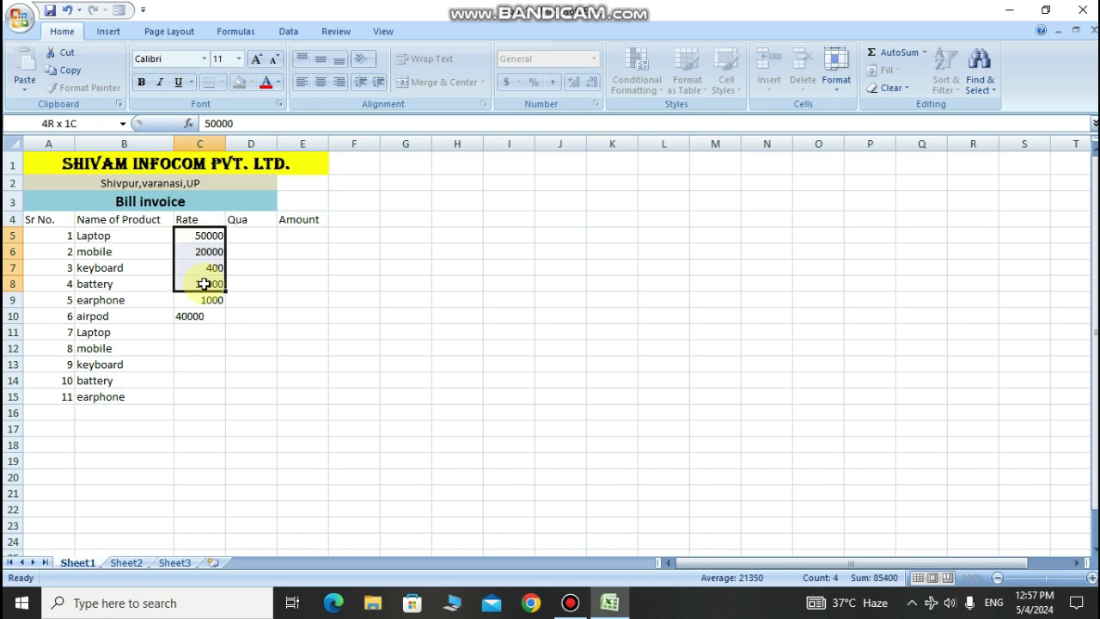
pyautogui.click(393, 201)
# - Enter the rates 50000, 25000, 500, 20000 and 5000 for the remaining products in cells C11 to C15
pyautogui.click(194, 332)
pyautogui.write('50000')
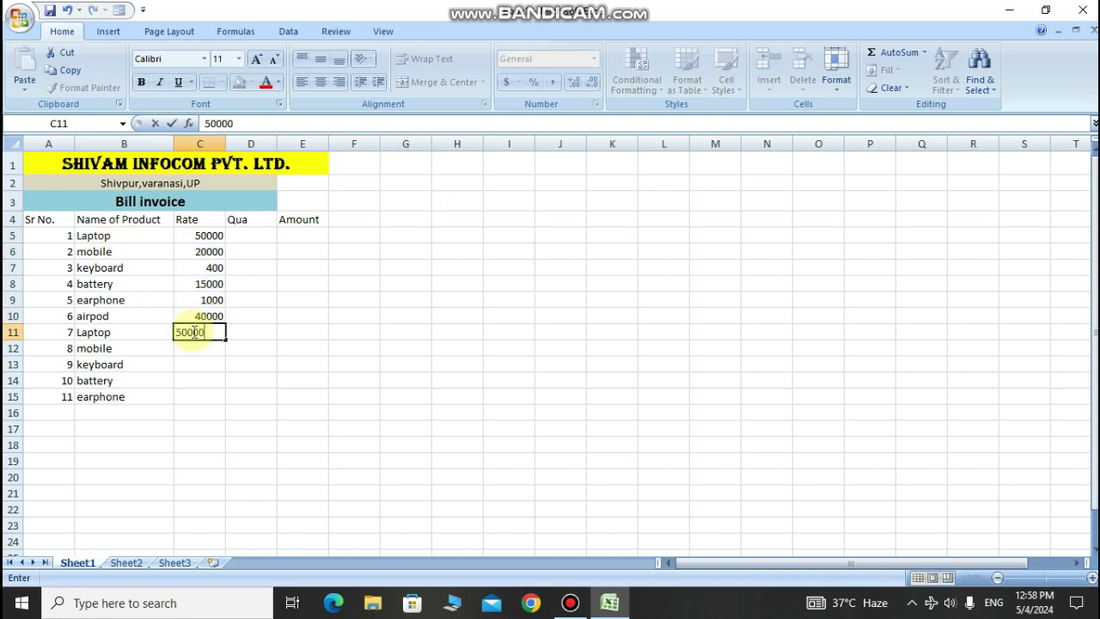
pyautogui.press('Return')
pyautogui.write('2000')
pyautogui.press('BackSpace')
pyautogui.press('BackSpace')
pyautogui.press('BackSpace')
pyautogui.write('5000')
pyautogui.press('Return')
pyautogui.write('500')
pyautogui.press('Return')
pyautogui.write('20000')
pyautogui.press('Return')
pyautogui.write('5000')
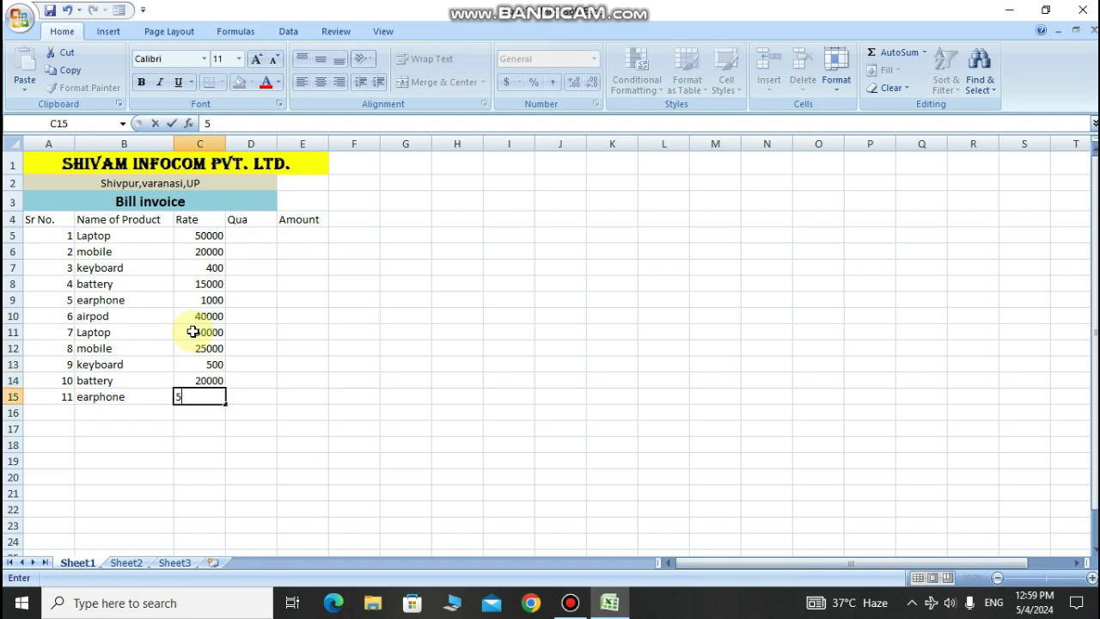
pyautogui.press('Up')
# - Enter the quantities 50, 40, 90, 70, 50 and 70 for the first six products in cells D5 to D10
pyautogui.press('Up')
pyautogui.press('Up')
pyautogui.press('Up')
pyautogui.press('Up')
pyautogui.press('Up')
pyautogui.press('Up')
pyautogui.press('Up')
pyautogui.press('Up')
pyautogui.press('Up')
pyautogui.press('Right')
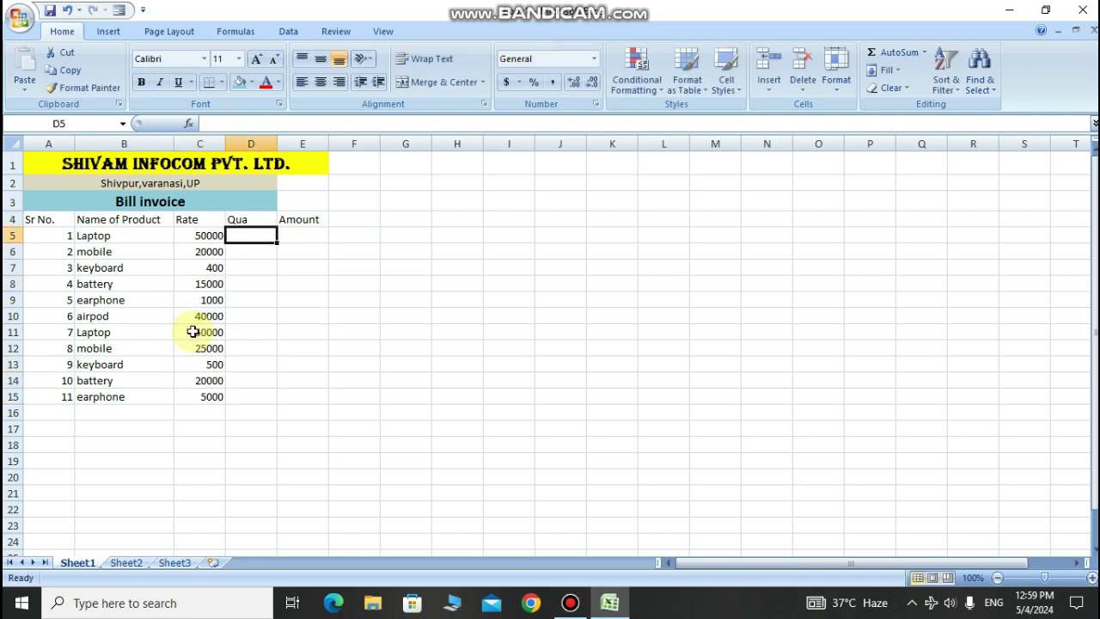
pyautogui.write('50')
pyautogui.press('Return')
pyautogui.write('40')
pyautogui.press('Return')
pyautogui.write('90')
pyautogui.press('Return')
pyautogui.write('70')
pyautogui.press('Return')
pyautogui.write('50')
pyautogui.press('Return')
pyautogui.write('70')
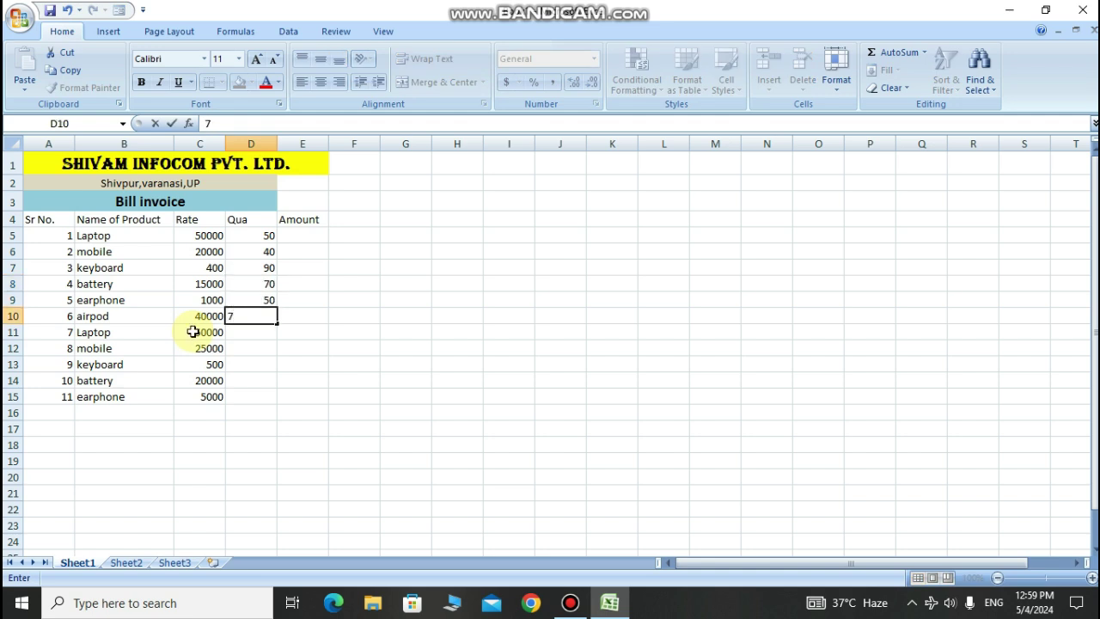
pyautogui.press('Return')
# - Enter the quantities 60, 30, 20, 80 and 90 for the remaining products in cells D11 to D15
pyautogui.write('60')
pyautogui.press('Return')
pyautogui.write('30')
pyautogui.press('Return')
pyautogui.write('20')
pyautogui.press('Return')
pyautogui.write('80')
pyautogui.press('Return')
pyautogui.write('90')
pyautogui.press('Tab')
# - Calculate the first laptop's amount in cell E5 with the formula =D5*C5
pyautogui.click(305, 234)
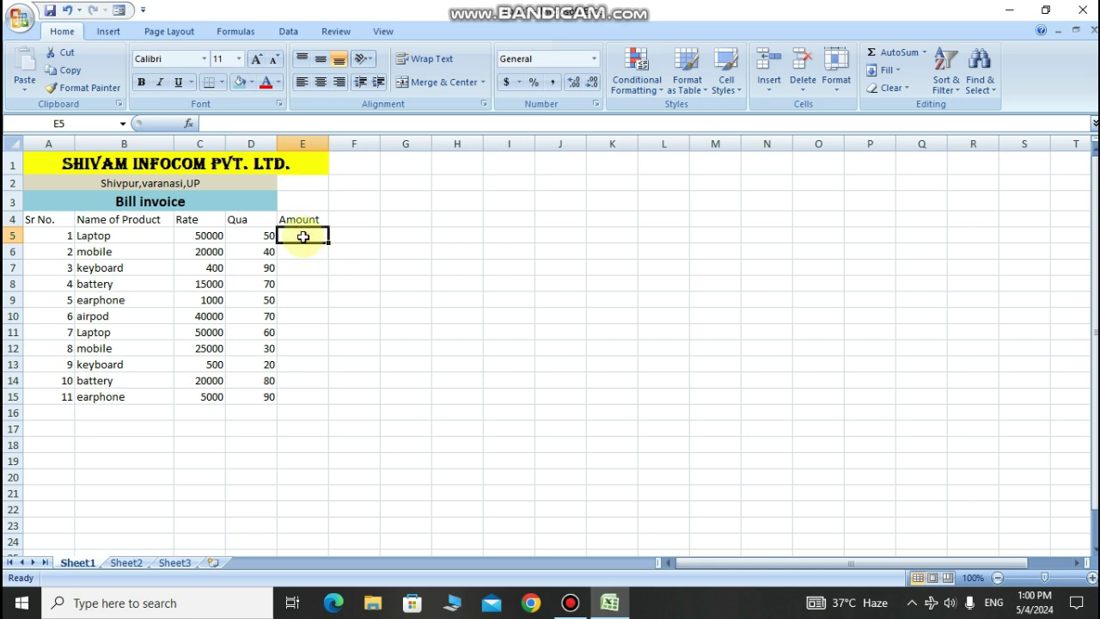
pyautogui.write('=')
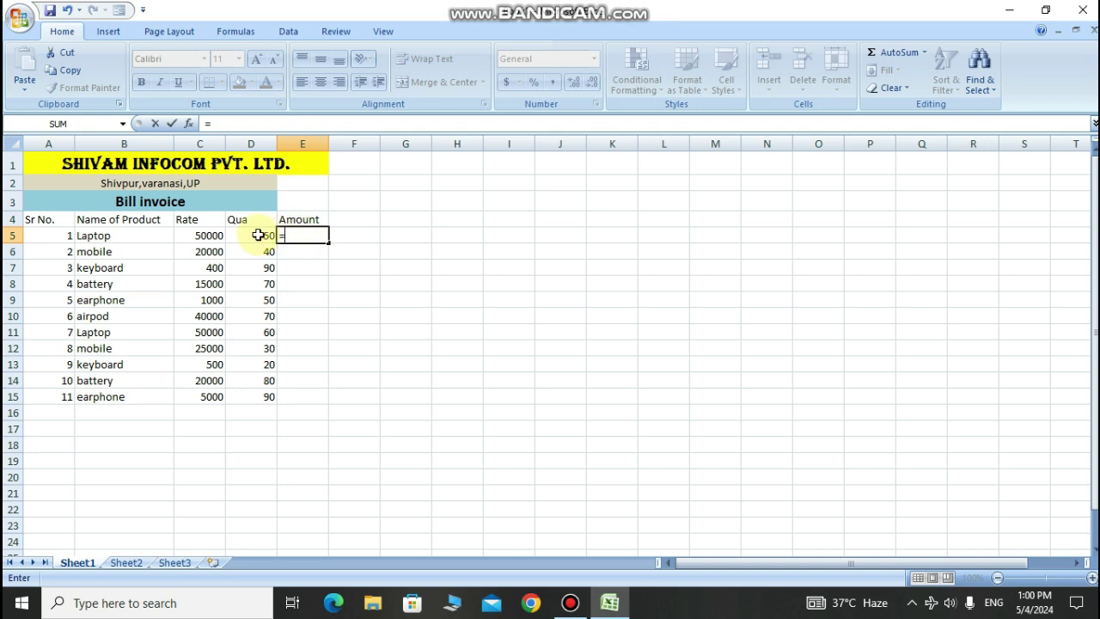
pyautogui.click(260, 236)
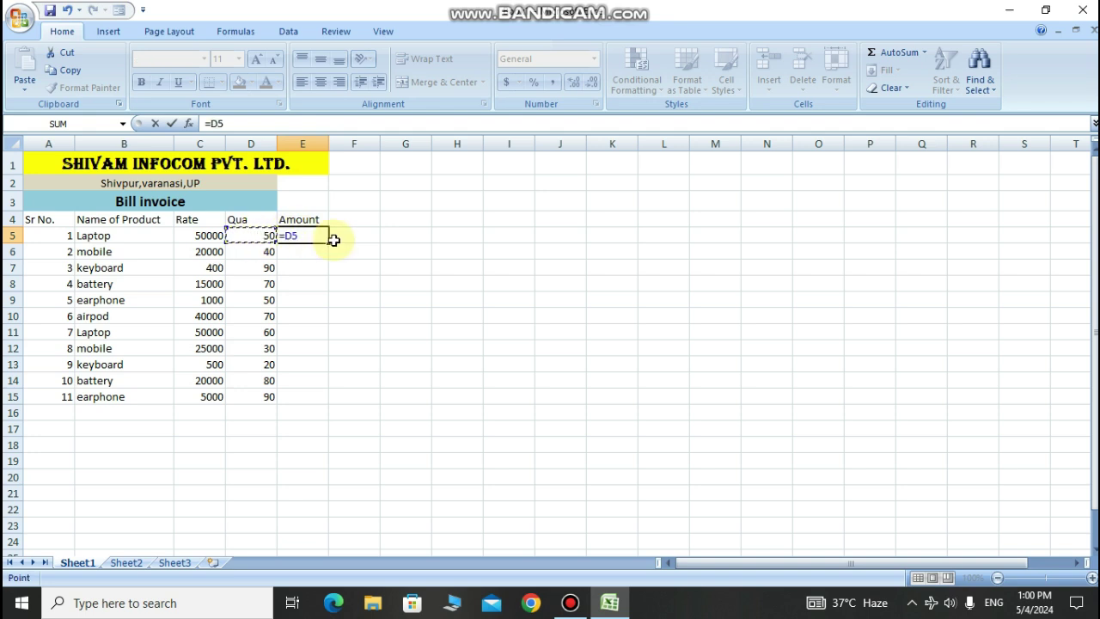
pyautogui.write('*')
pyautogui.click(208, 235)
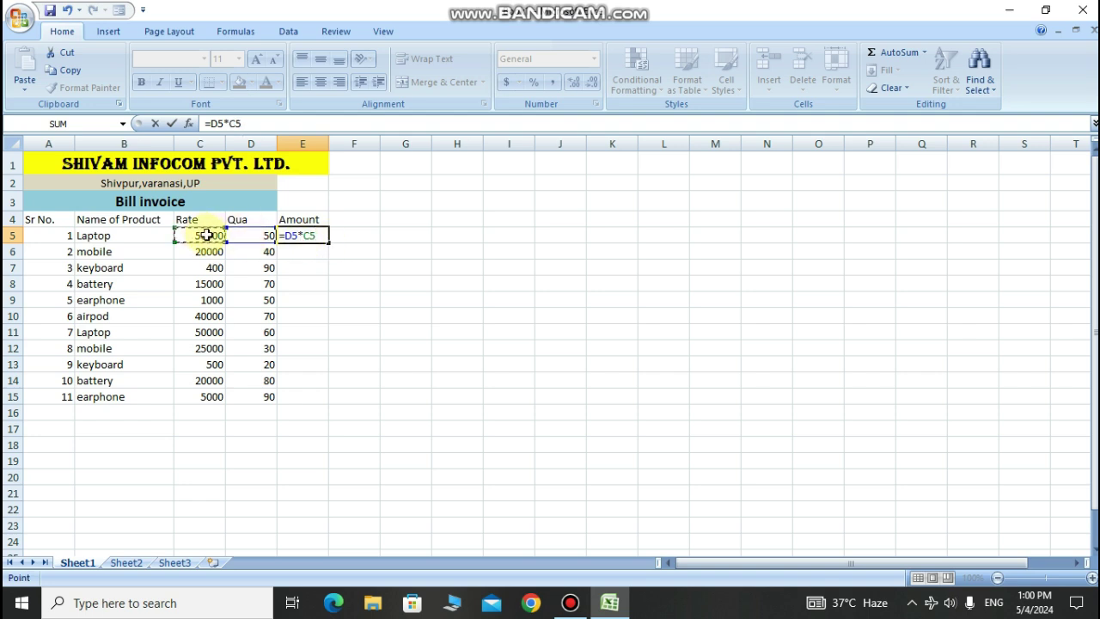
pyautogui.press('Return')
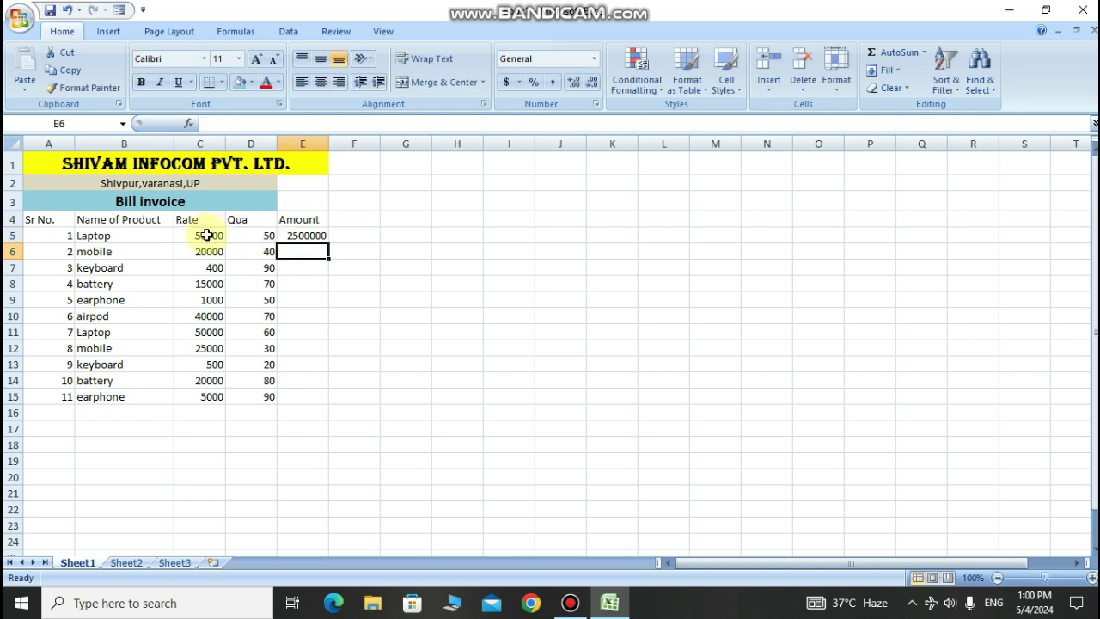
# - Fill the amount formula from E5 down through E15
pyautogui.click(316, 235)
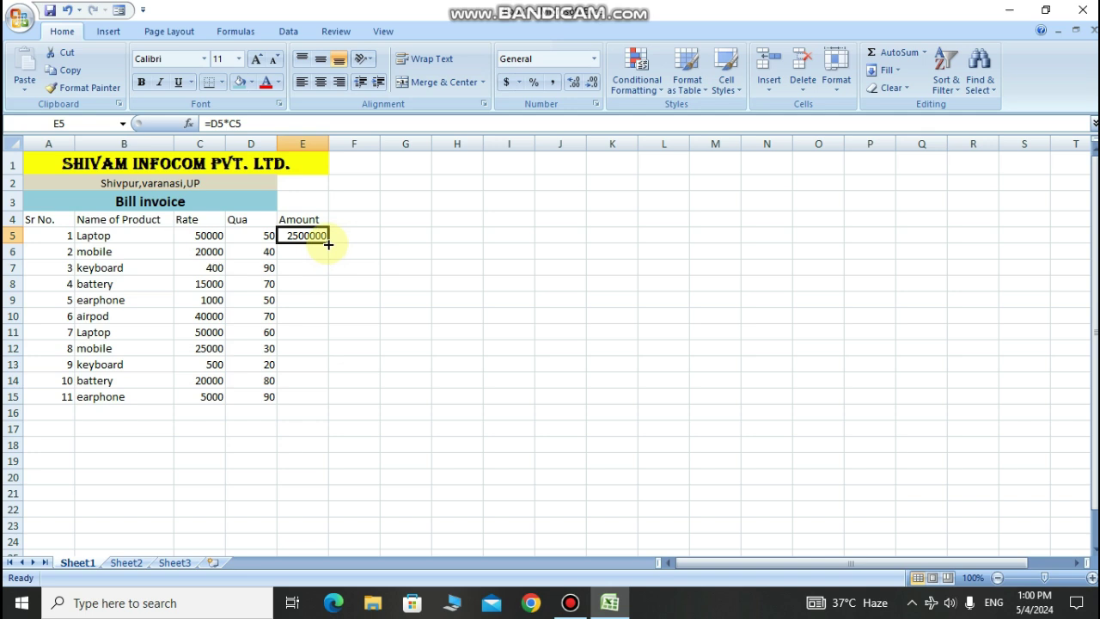
pyautogui.moveTo(328, 244); pyautogui.dragTo(329, 398)
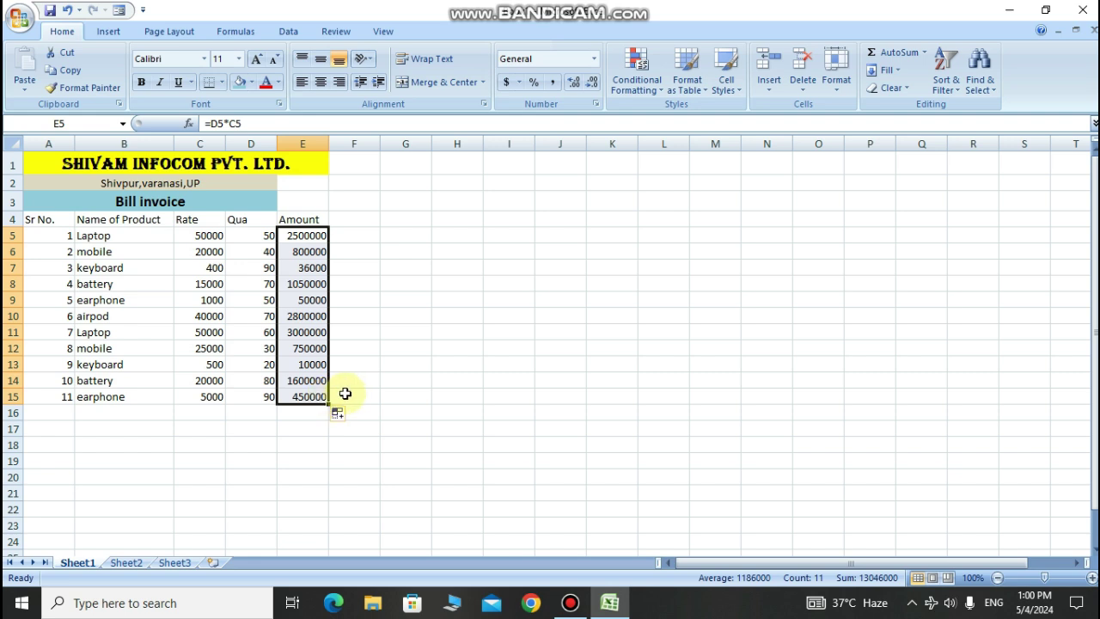
pyautogui.click(352, 394)
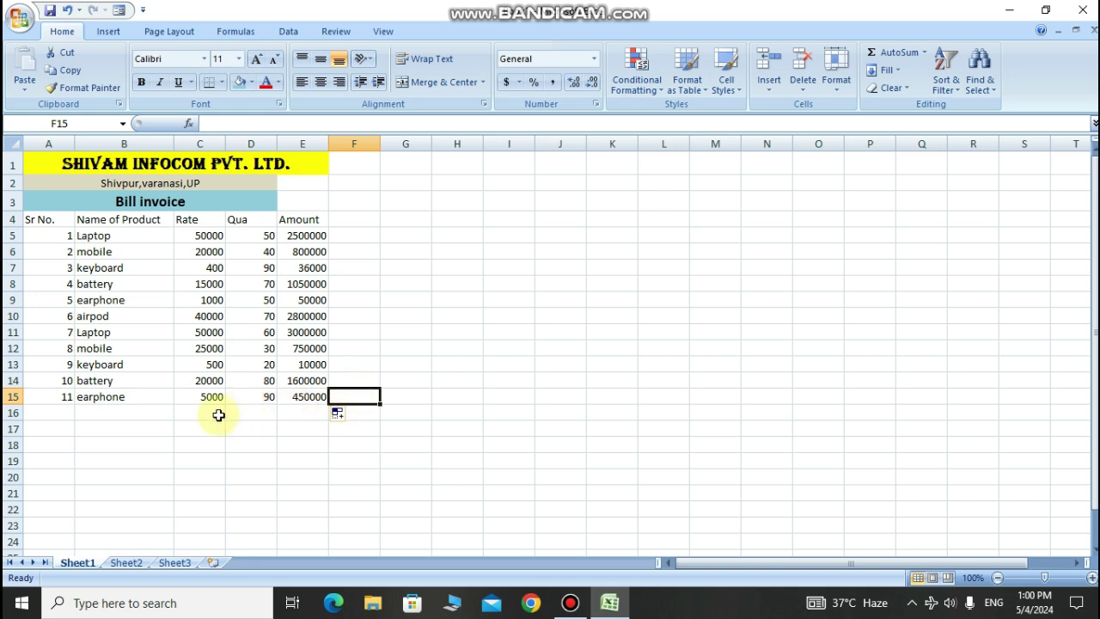
# - Apply a bottom border to the block C16:E18 below the product list
pyautogui.moveTo(211, 414); pyautogui.dragTo(287, 414)
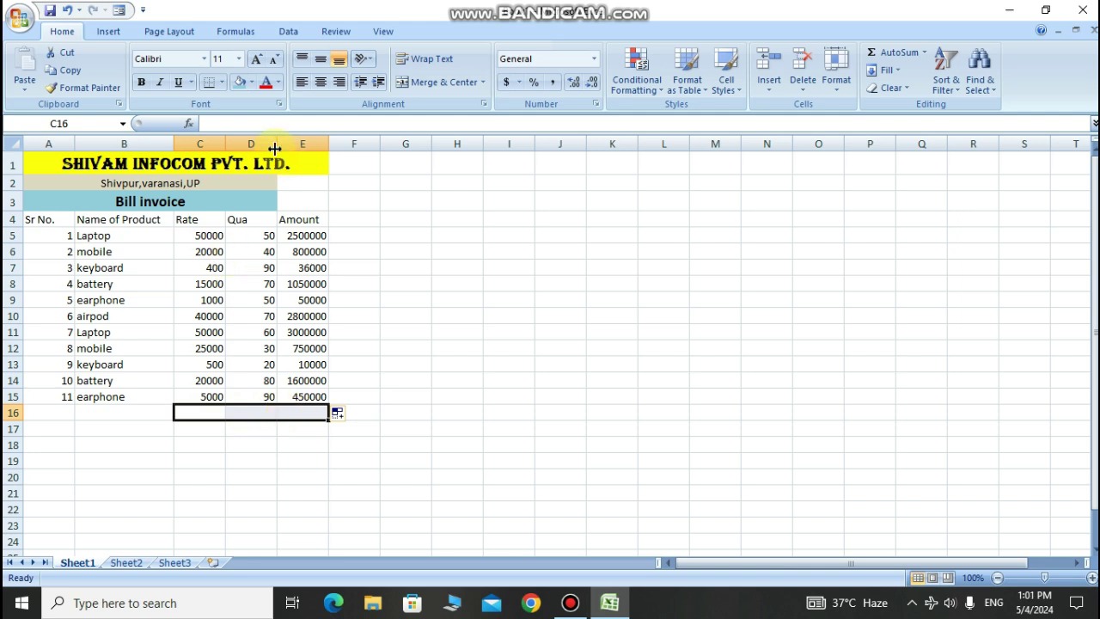
pyautogui.click(442, 314)
pyautogui.moveTo(208, 412); pyautogui.dragTo(291, 441)
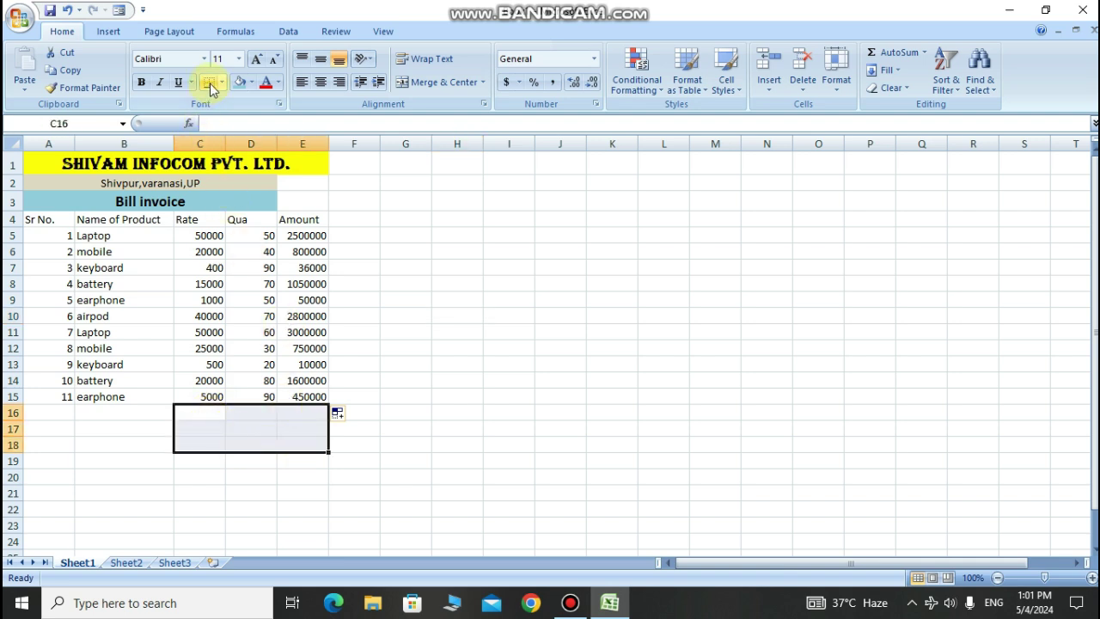
pyautogui.click(253, 412)
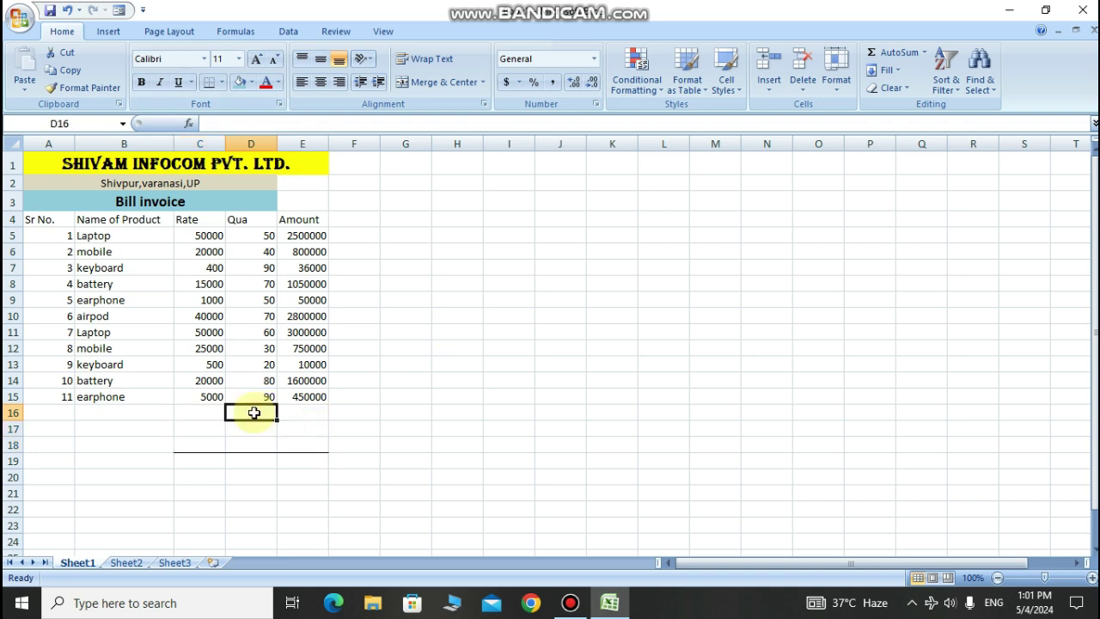
# - Merge and center cells C16:D16 and label them "Total"
pyautogui.moveTo(216, 413); pyautogui.dragTo(249, 413)
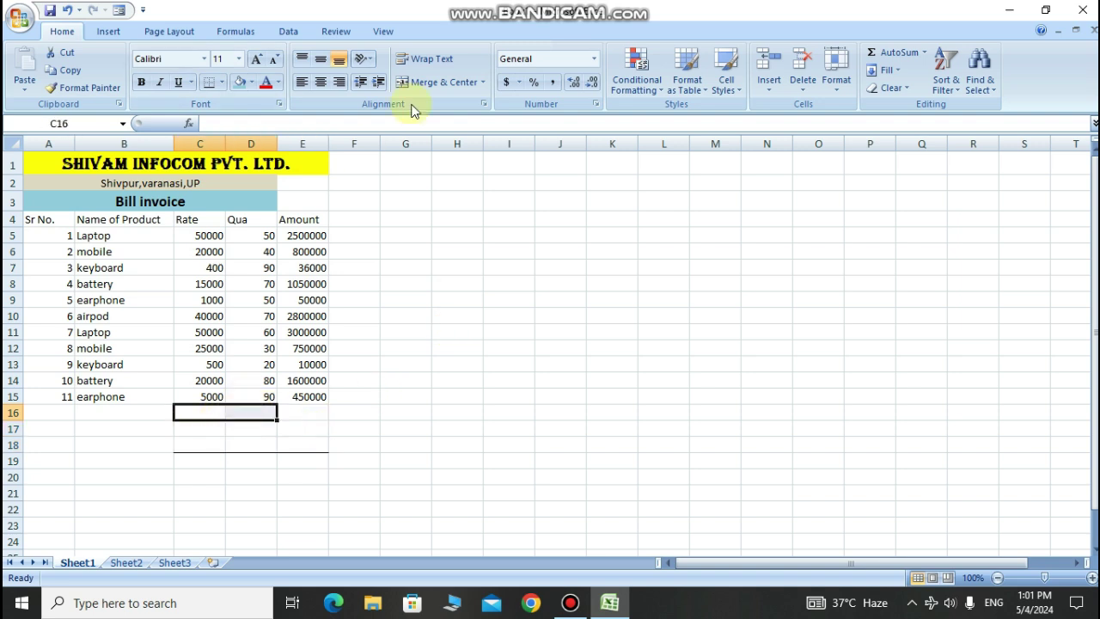
pyautogui.click(432, 81)
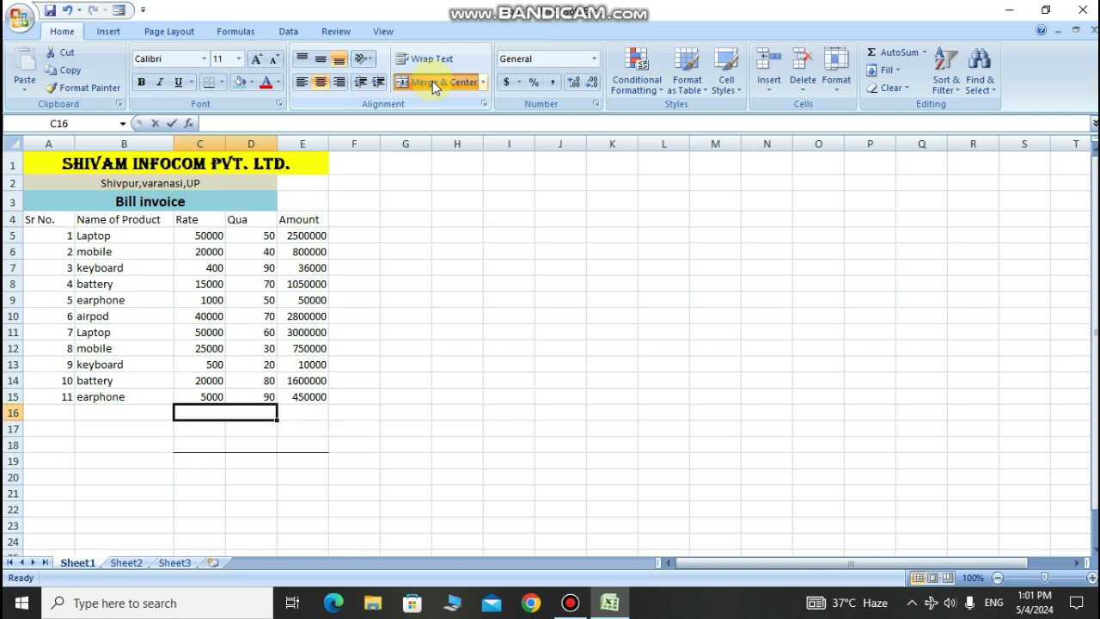
pyautogui.write('Total')
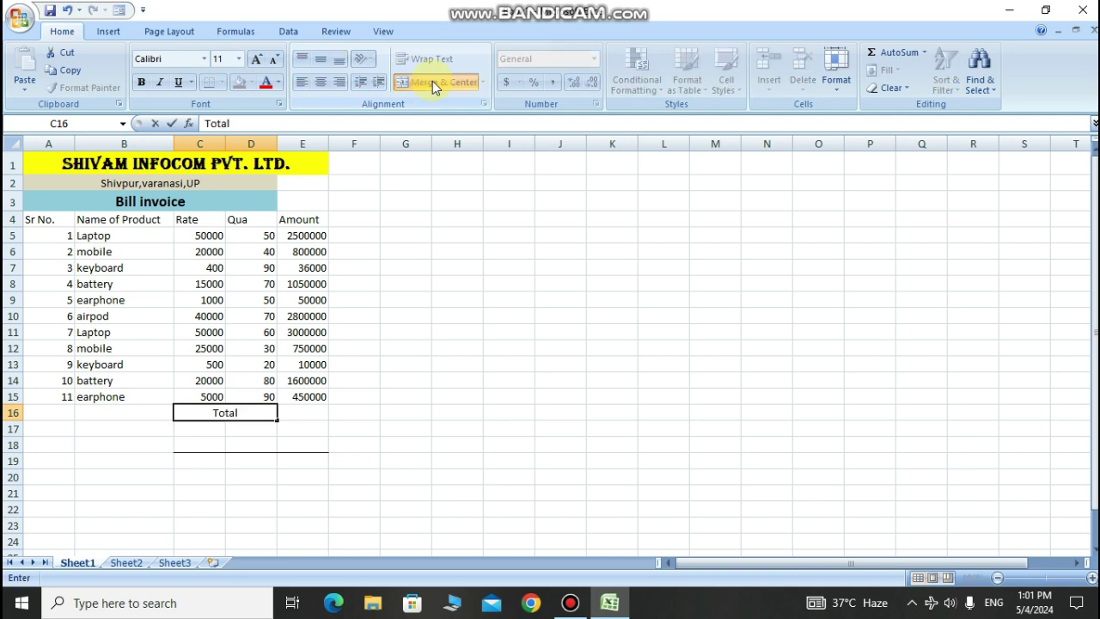
pyautogui.press('Tab')
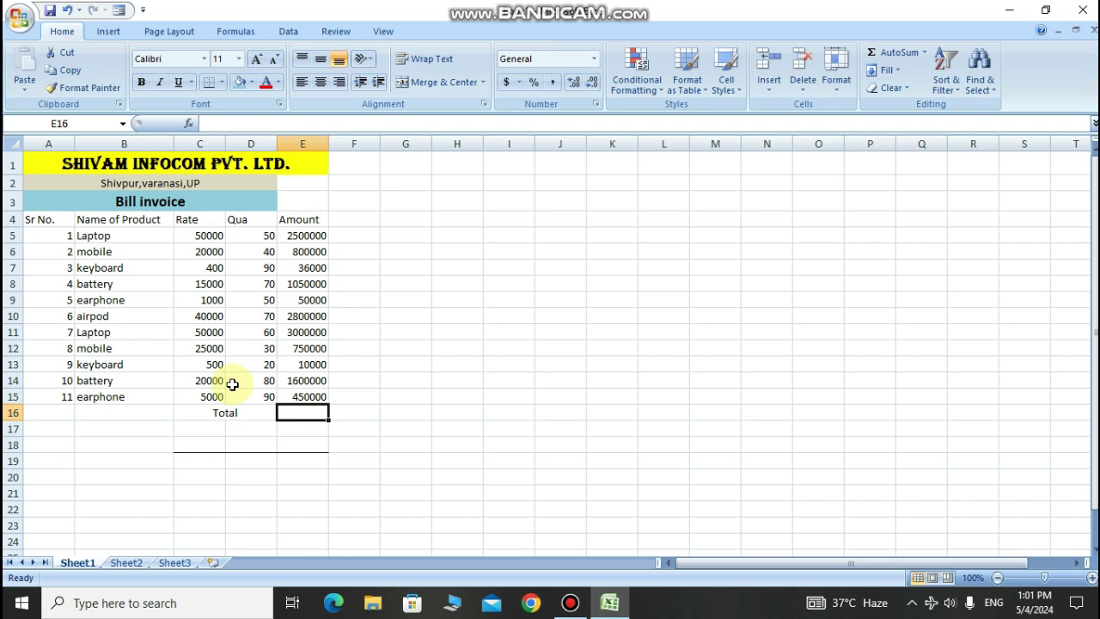
# - Merge and center cells C17:D17 and label them "GST 15%"
pyautogui.moveTo(204, 428); pyautogui.dragTo(239, 428)
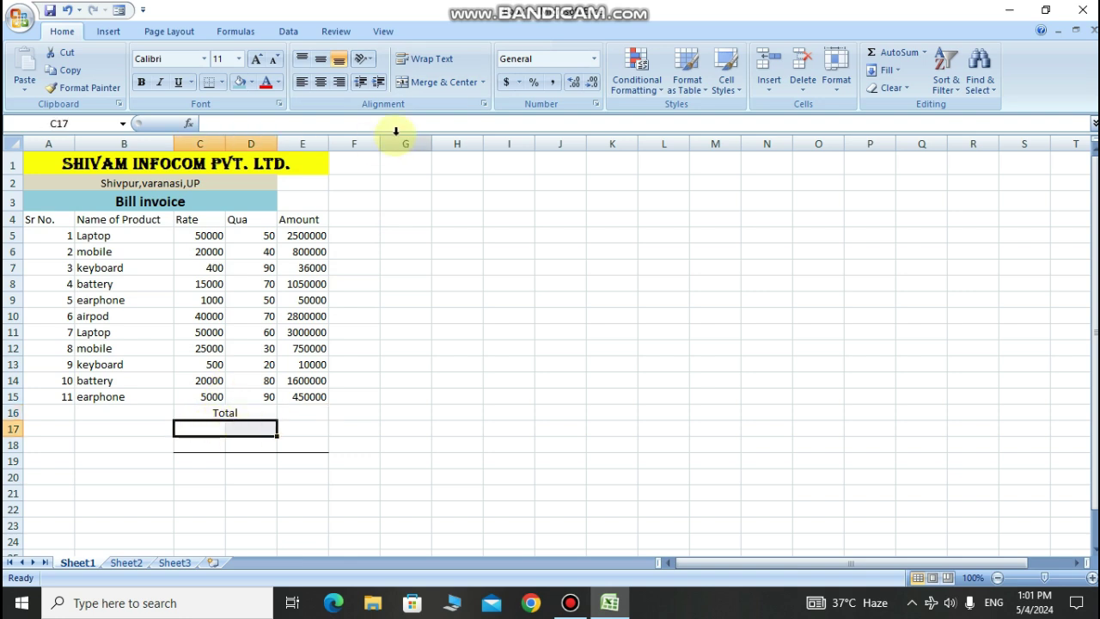
pyautogui.click(439, 86)
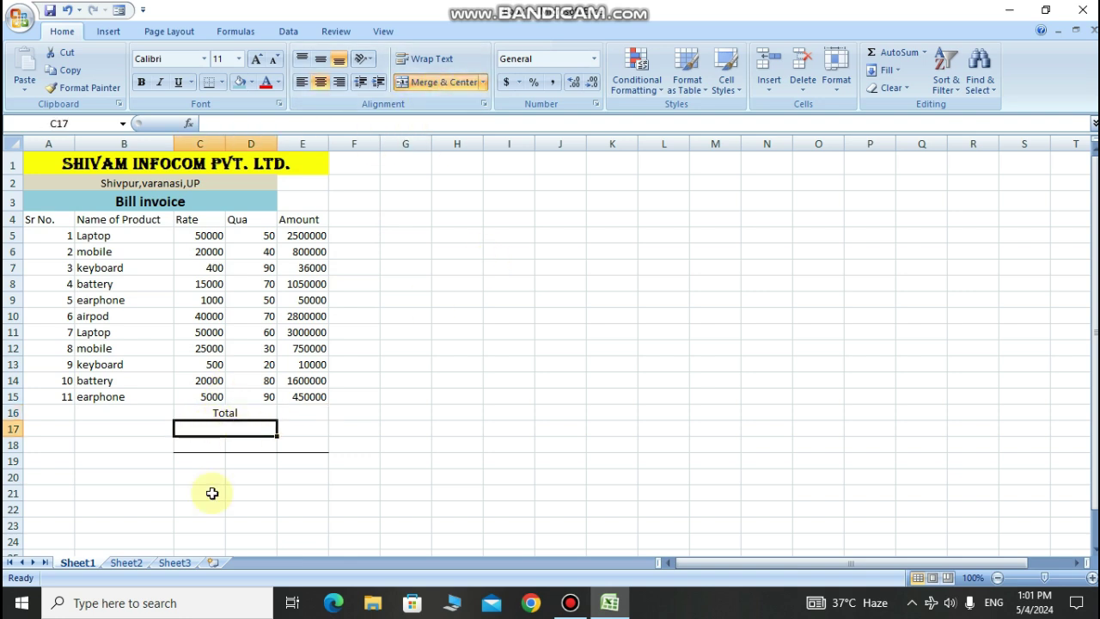
pyautogui.write('Gst')
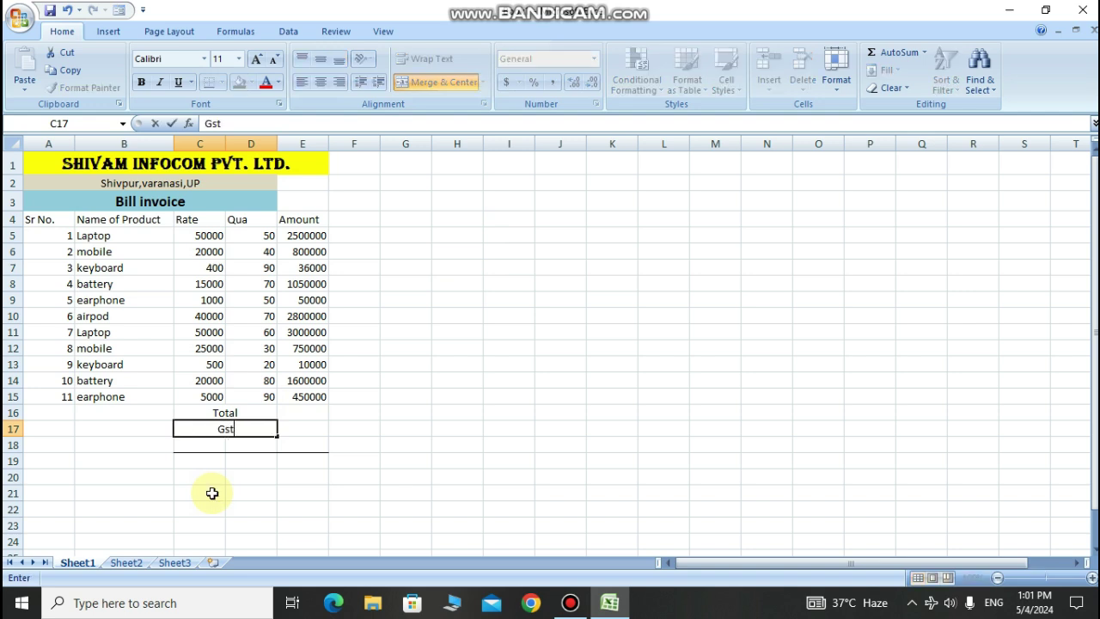
pyautogui.press('BackSpace')
pyautogui.press('BackSpace')
pyautogui.write('ST 15%')
pyautogui.press('Return')
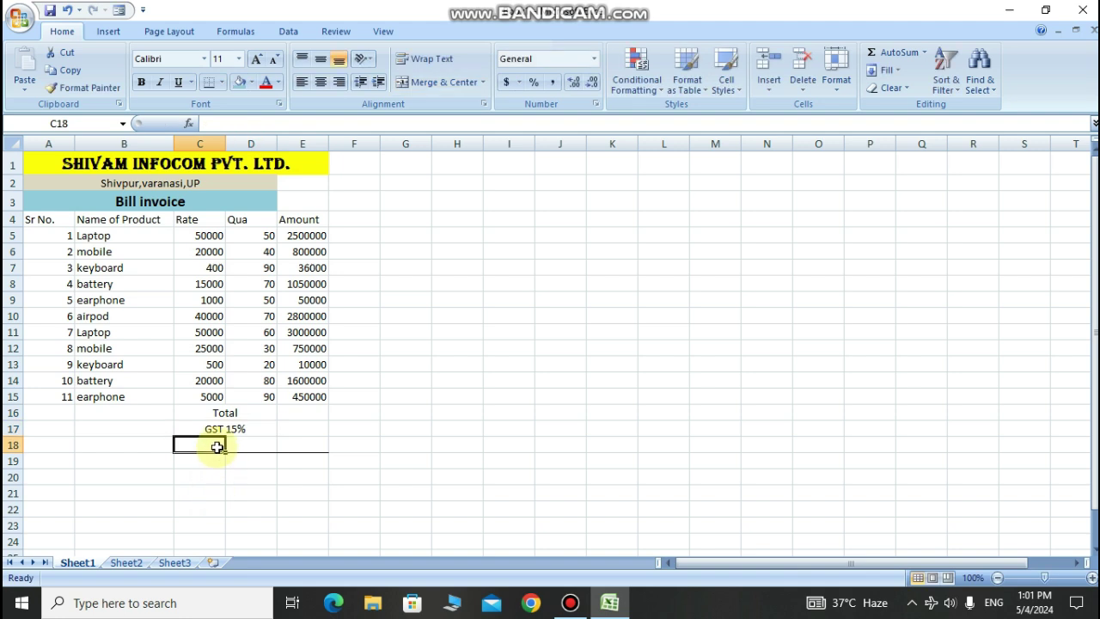
# - Merge and center cells C18:D18 and label them "Grand Total"
pyautogui.moveTo(219, 444); pyautogui.dragTo(230, 445)
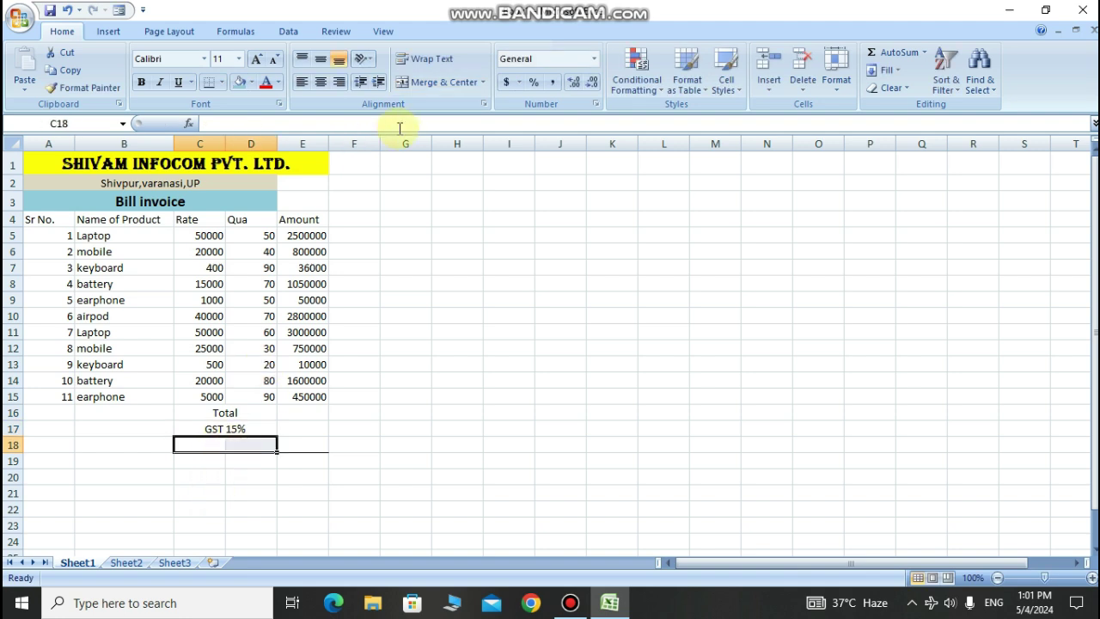
pyautogui.click(442, 83)
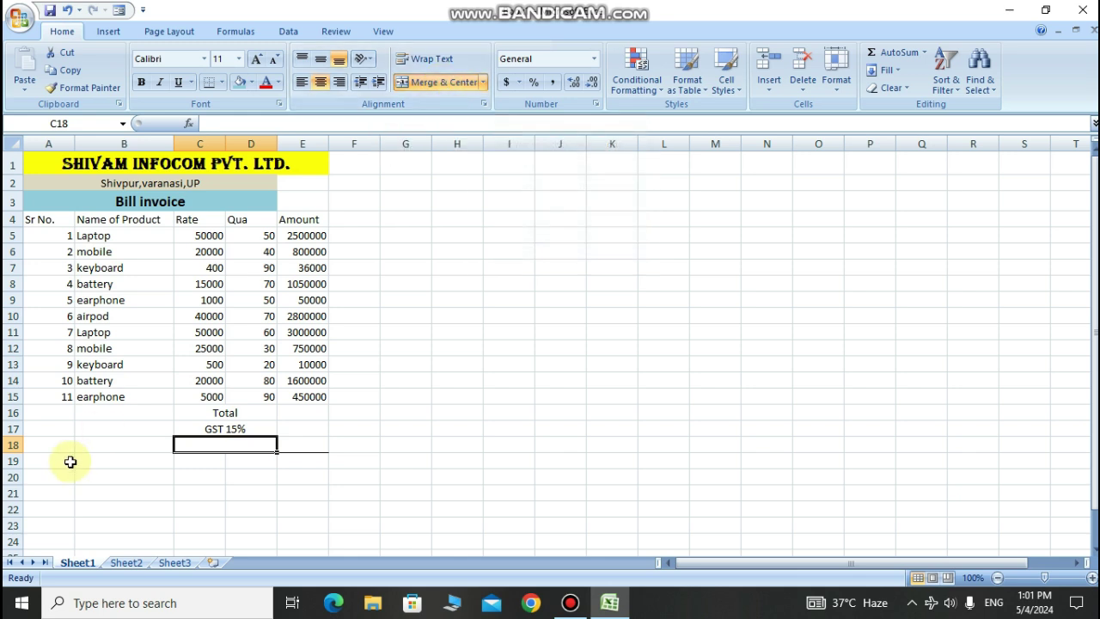
pyautogui.write('Grand ')
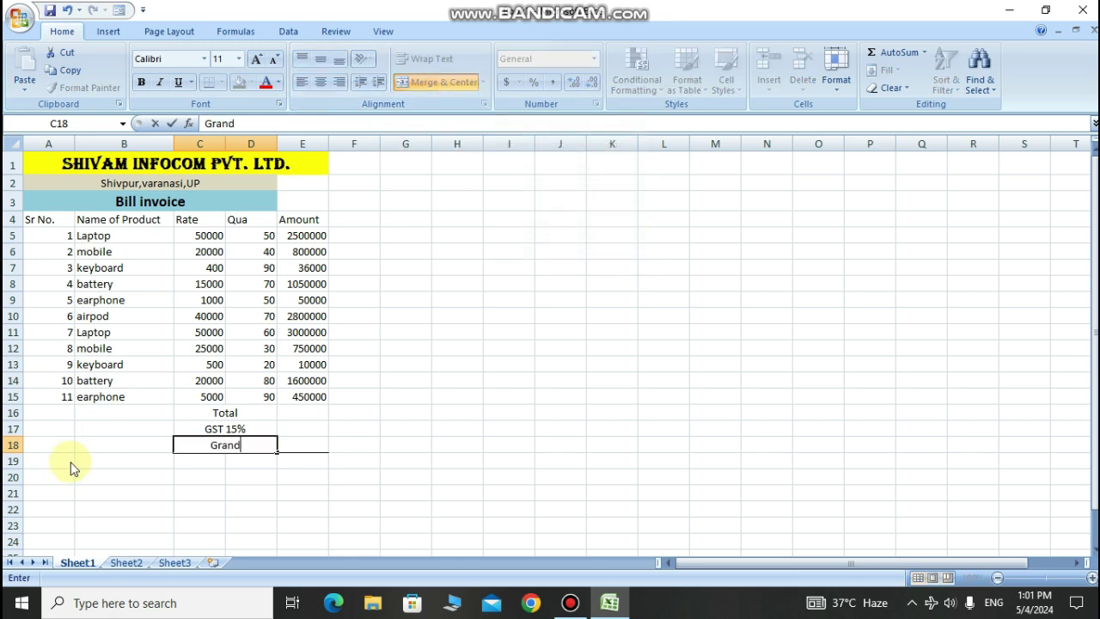
pyautogui.write('Total')
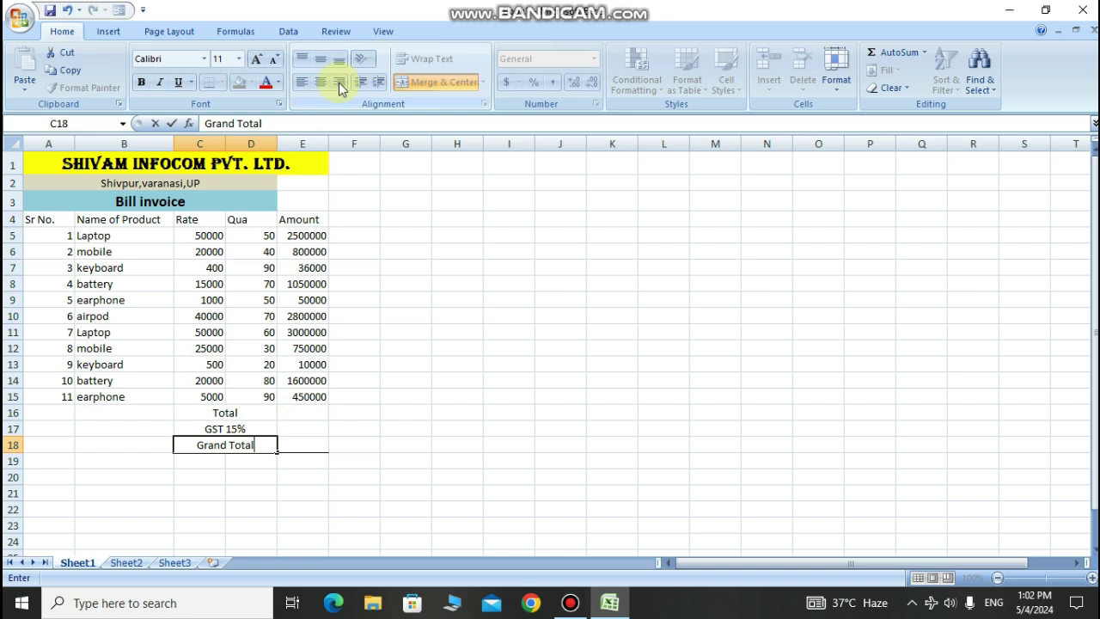
pyautogui.click(348, 465)
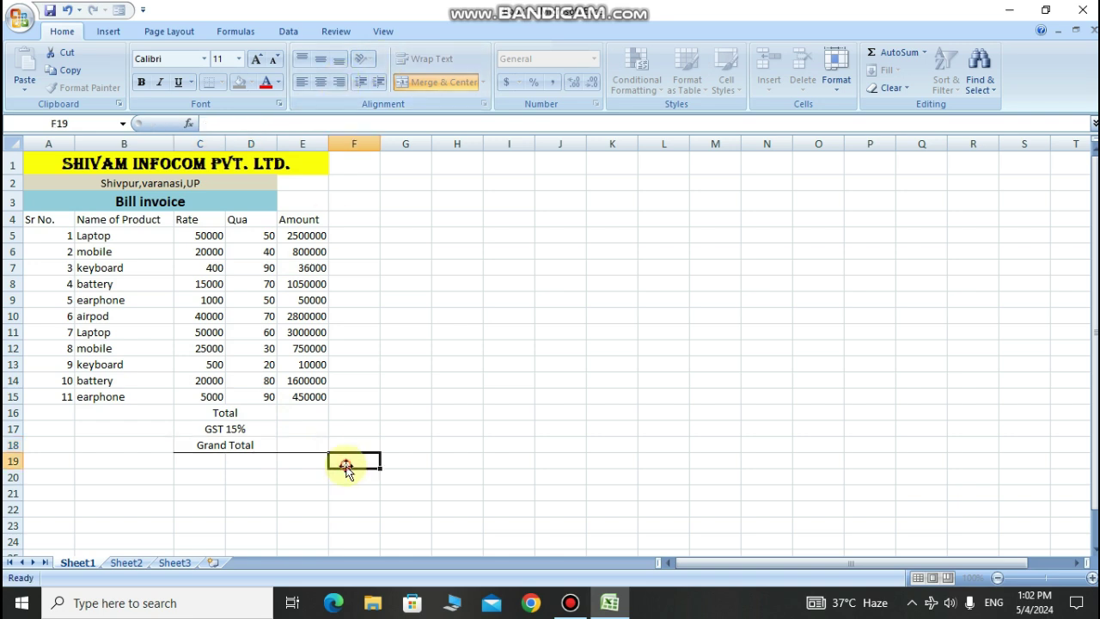
# - Right-align the Total, GST 15% and Grand Total labels and apply all borders to the invoice range A1:E18
pyautogui.click(260, 445)
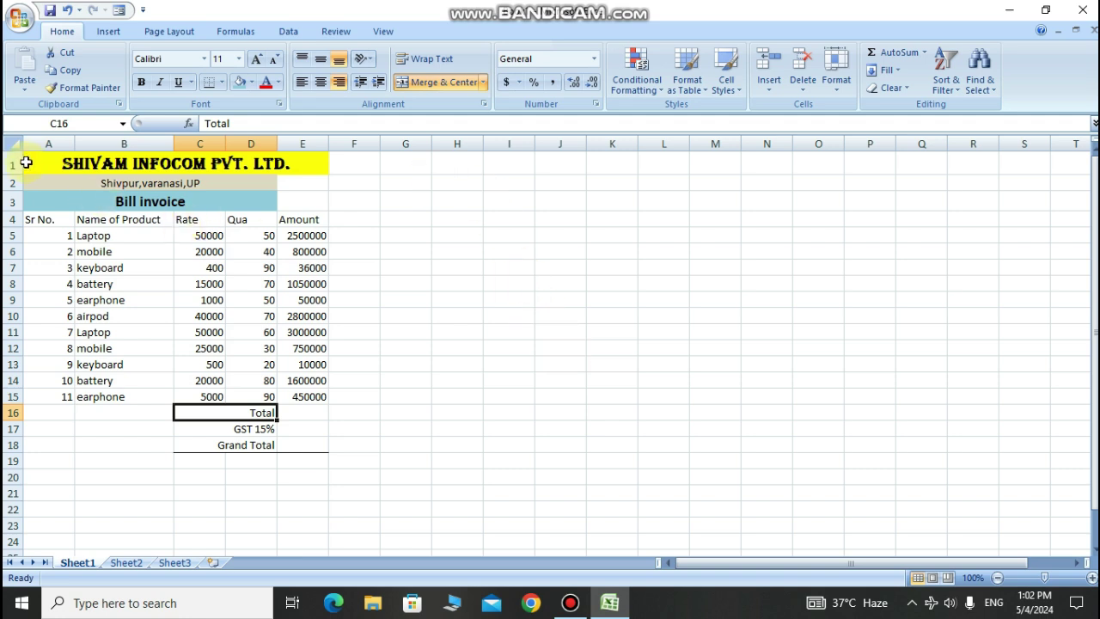
pyautogui.moveTo(35, 162); pyautogui.dragTo(165, 442)
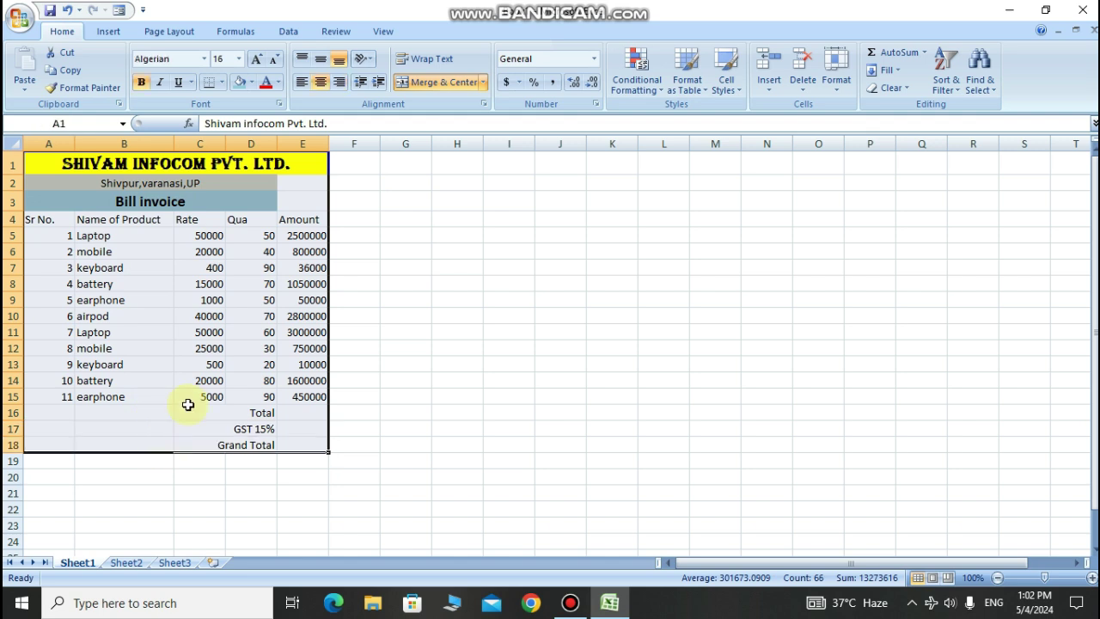
pyautogui.click(222, 82)
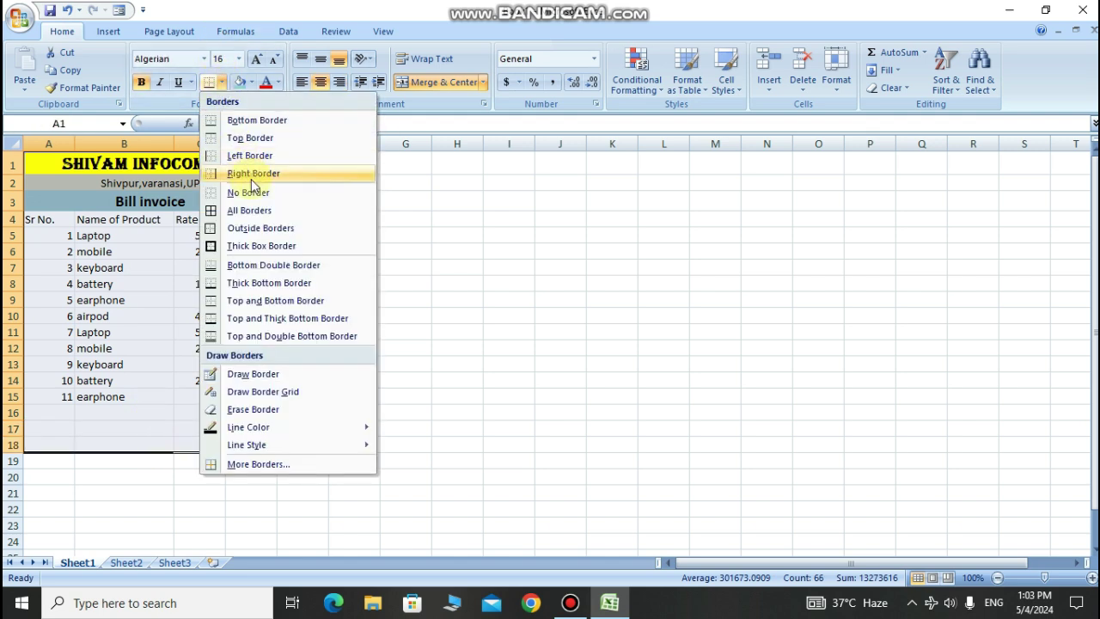
pyautogui.click(271, 211)
pyautogui.click(415, 247)
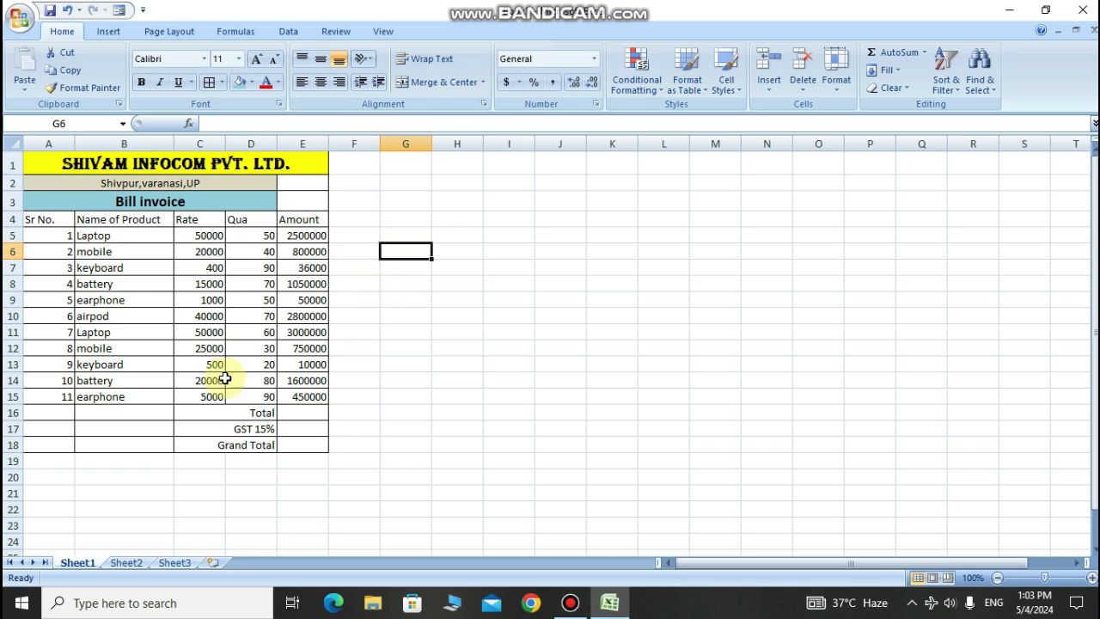
# - Make the Total, GST 15% and Grand Total labels in C16:C18 bold
pyautogui.click(259, 411)
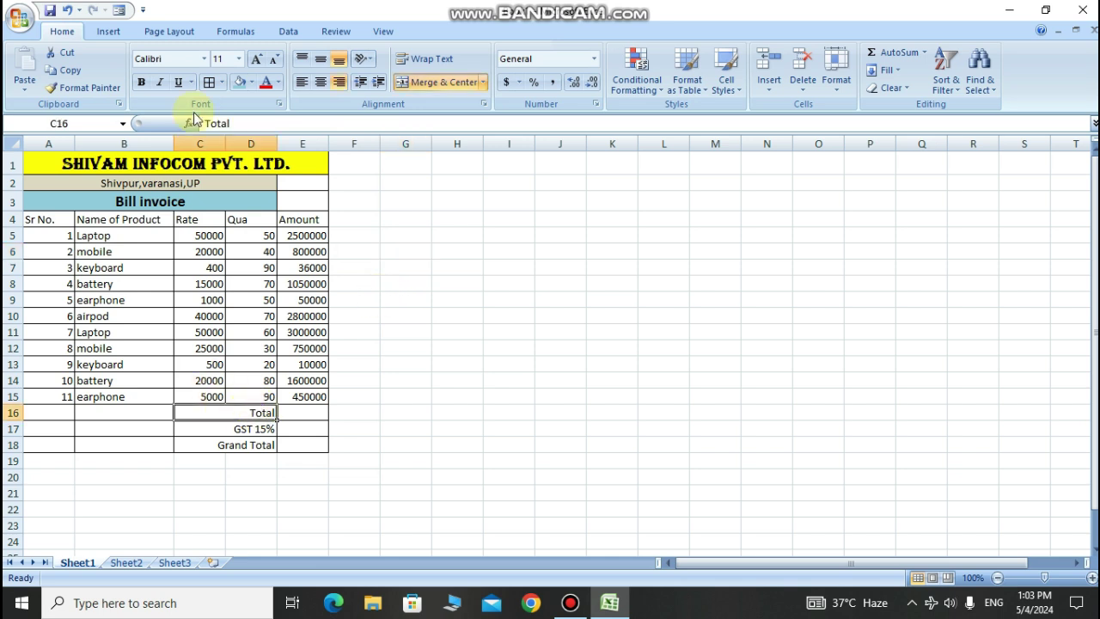
pyautogui.click(142, 82)
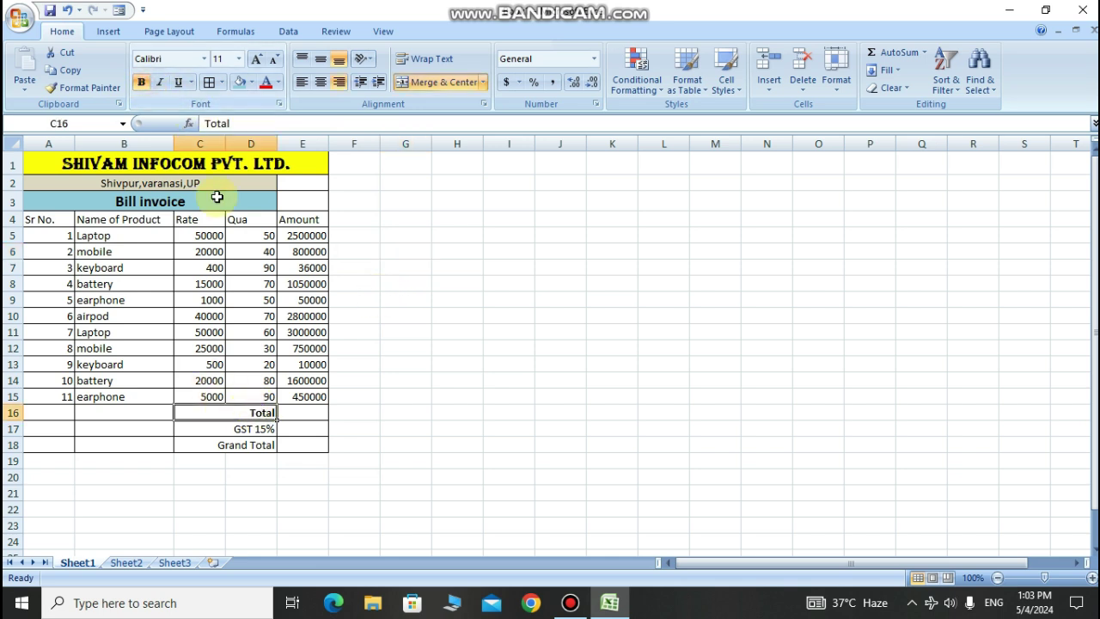
pyautogui.click(243, 428)
pyautogui.click(143, 83)
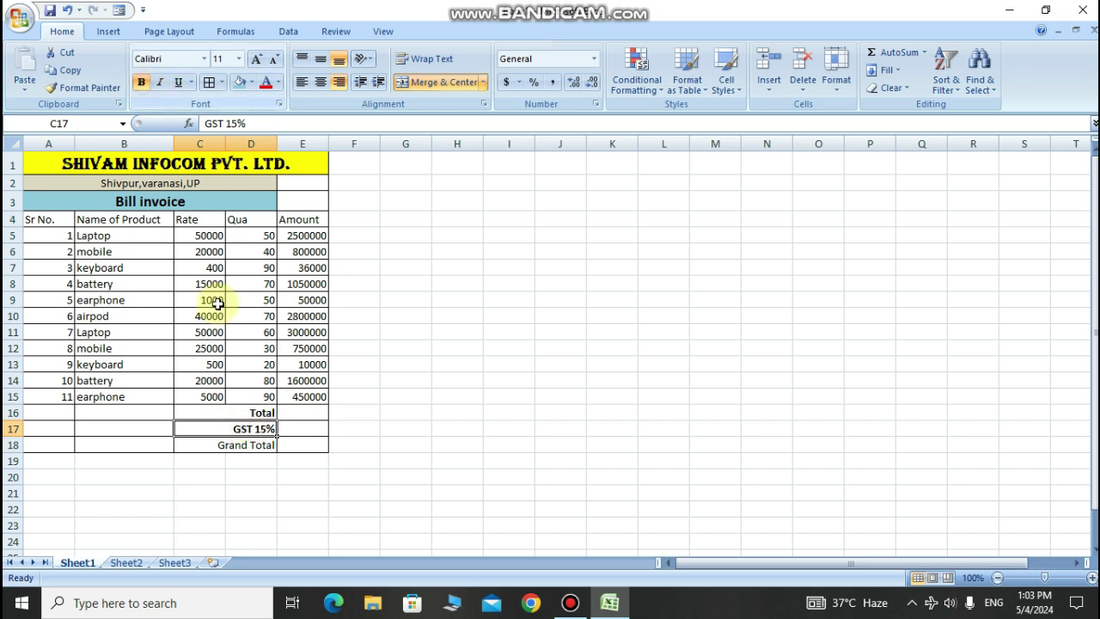
pyautogui.click(249, 446)
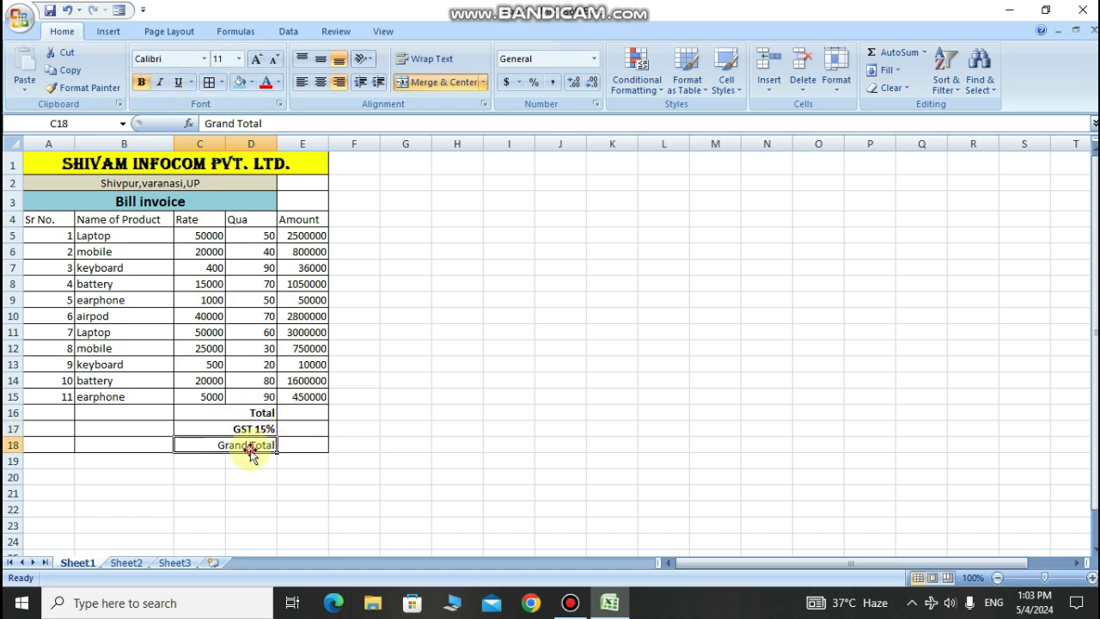
pyautogui.click(142, 82)
# - Fill the column header row A4:E4 with the standard orange colour
pyautogui.moveTo(64, 214); pyautogui.dragTo(297, 214)
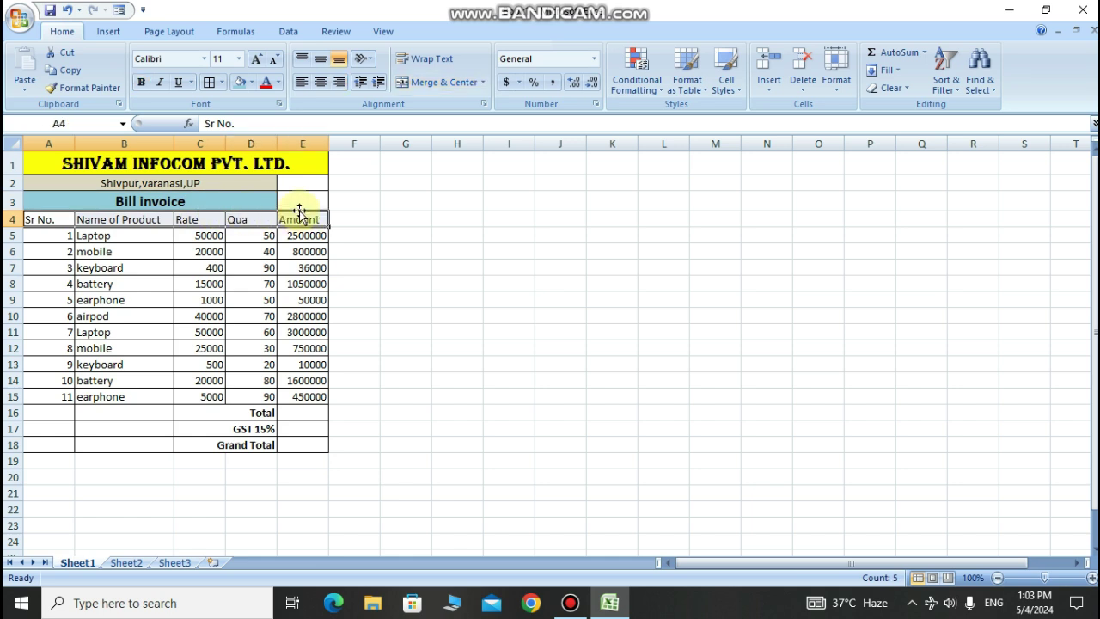
pyautogui.click(251, 83)
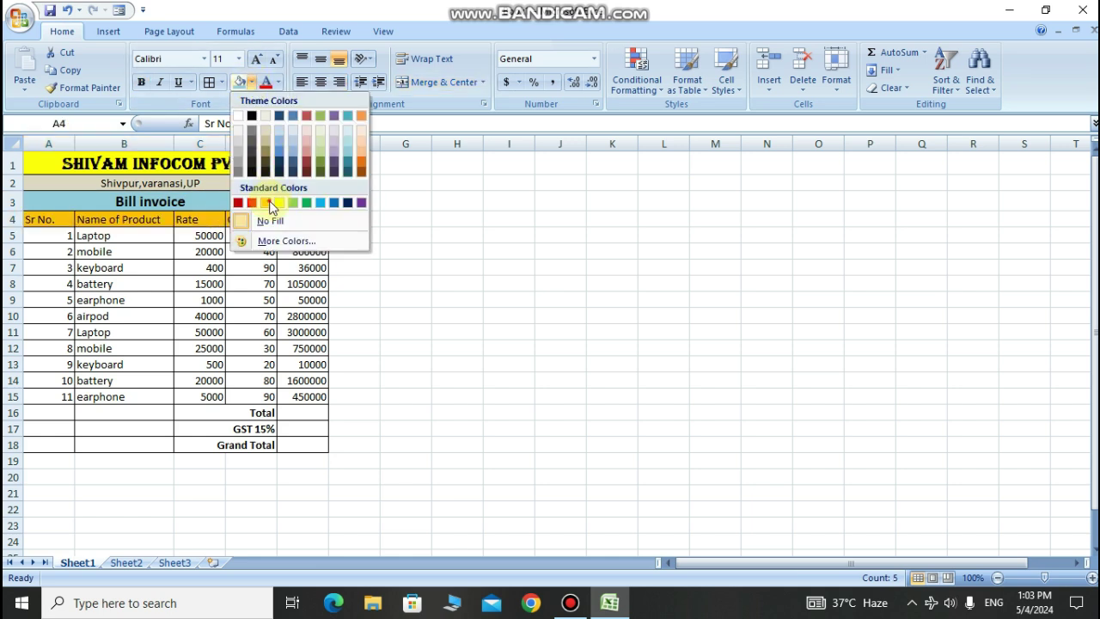
pyautogui.click(270, 204)
pyautogui.click(405, 232)
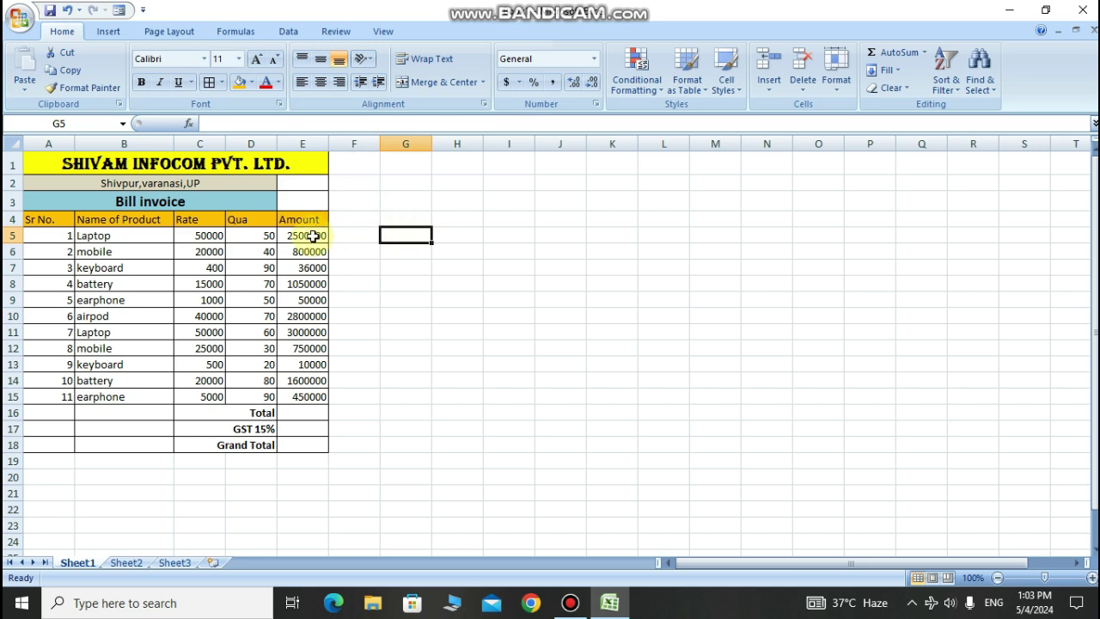
# - Use AutoSum to total the Amount values E5:E15 in cell E16
pyautogui.click(303, 412)
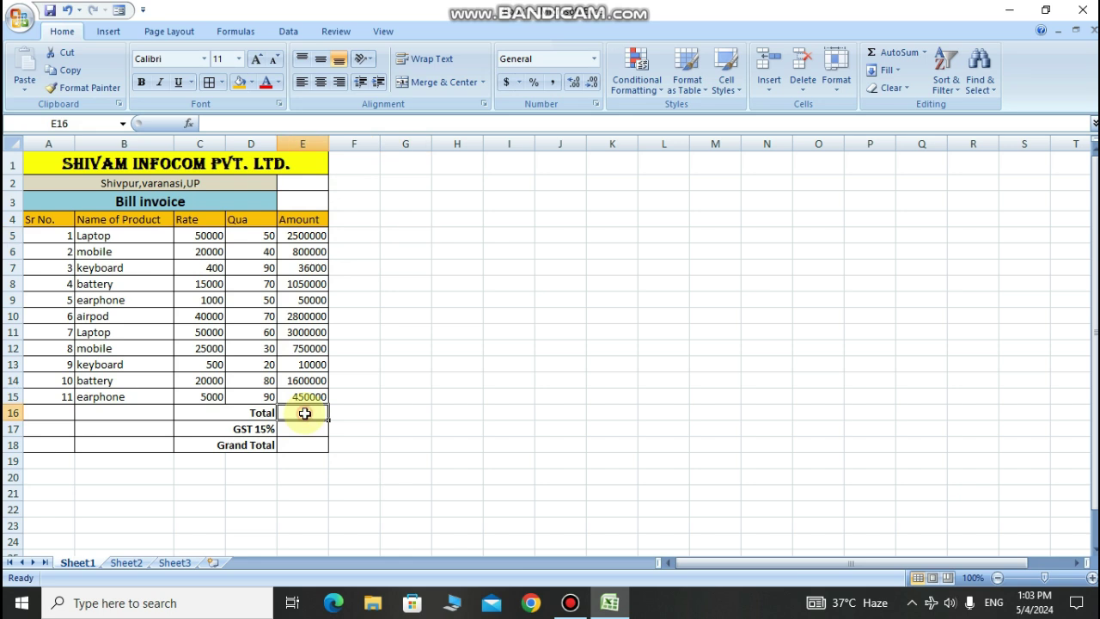
pyautogui.moveTo(299, 233); pyautogui.dragTo(303, 407)
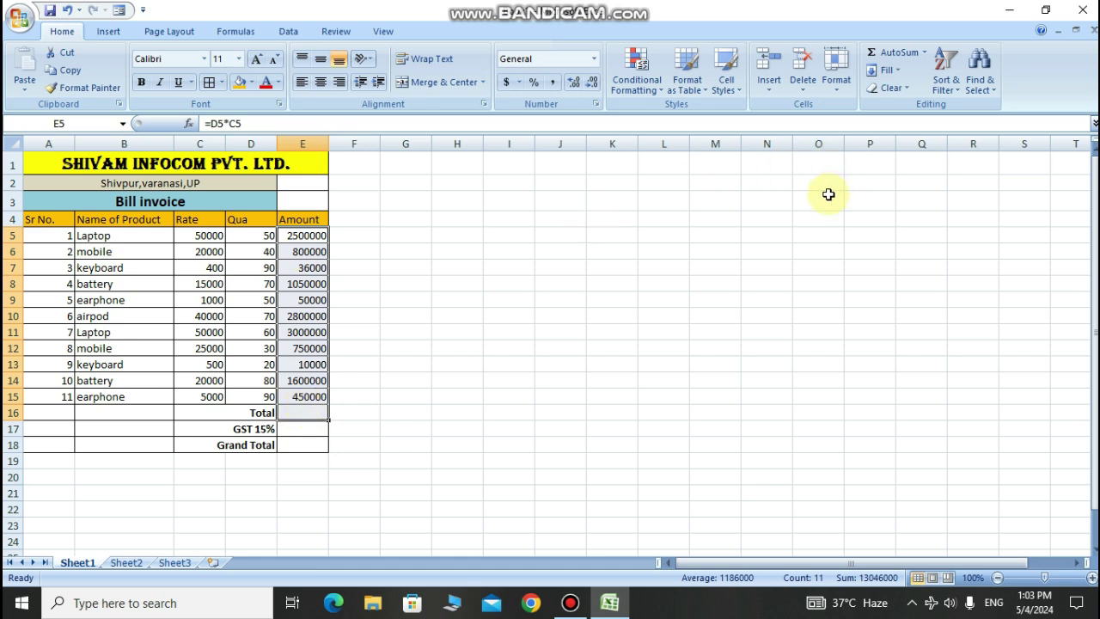
pyautogui.click(899, 54)
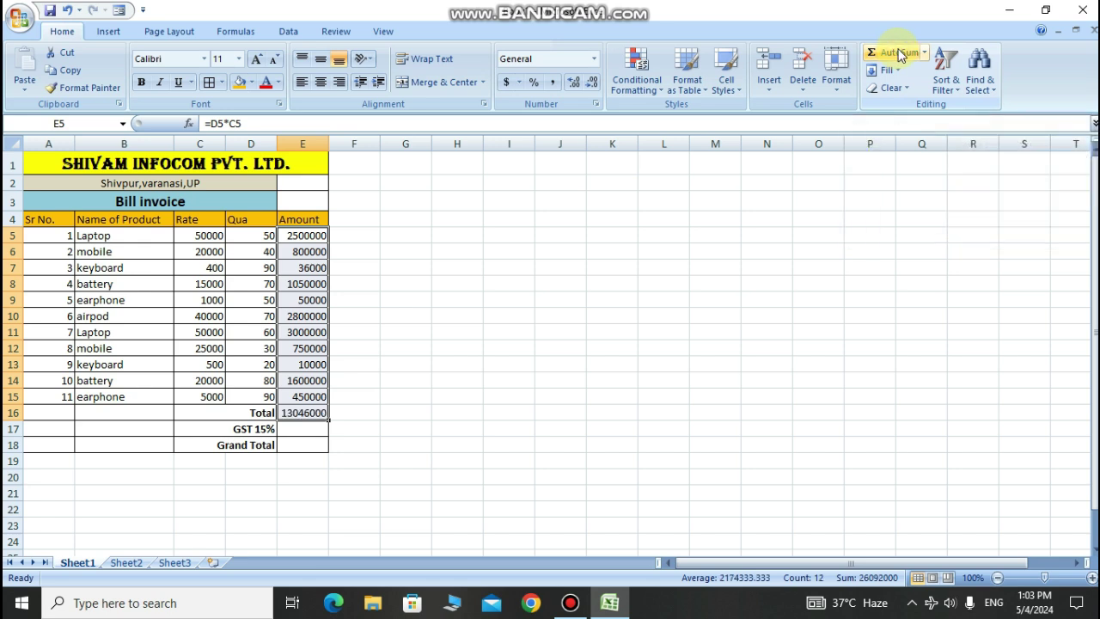
pyautogui.click(388, 351)
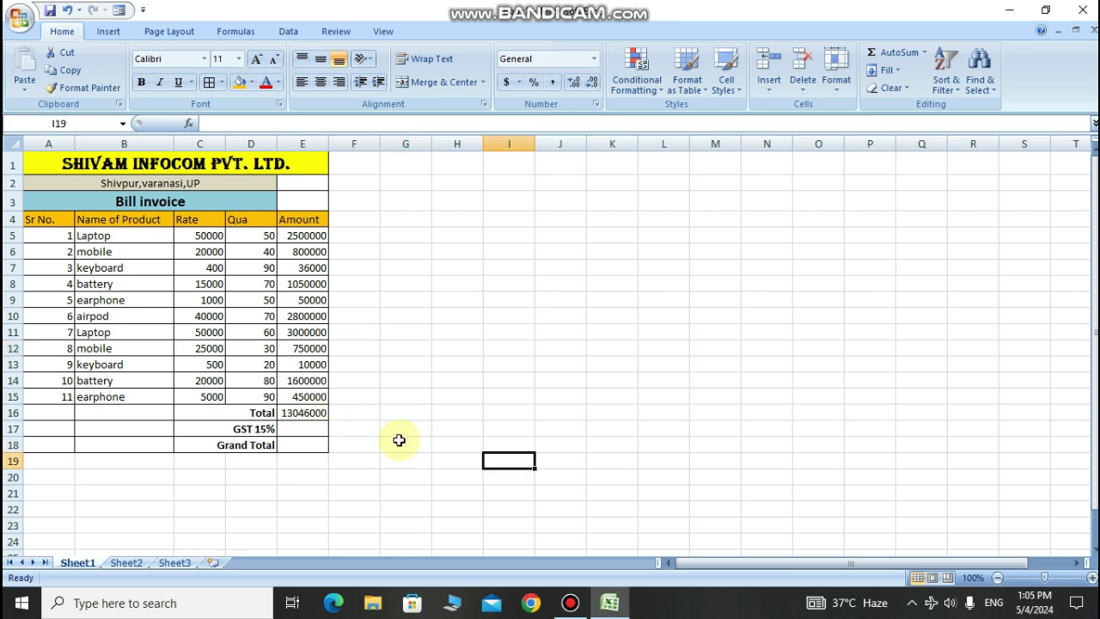
# - Calculate the GST in cell E17 with the formula =E16*15/100
pyautogui.click(313, 432)
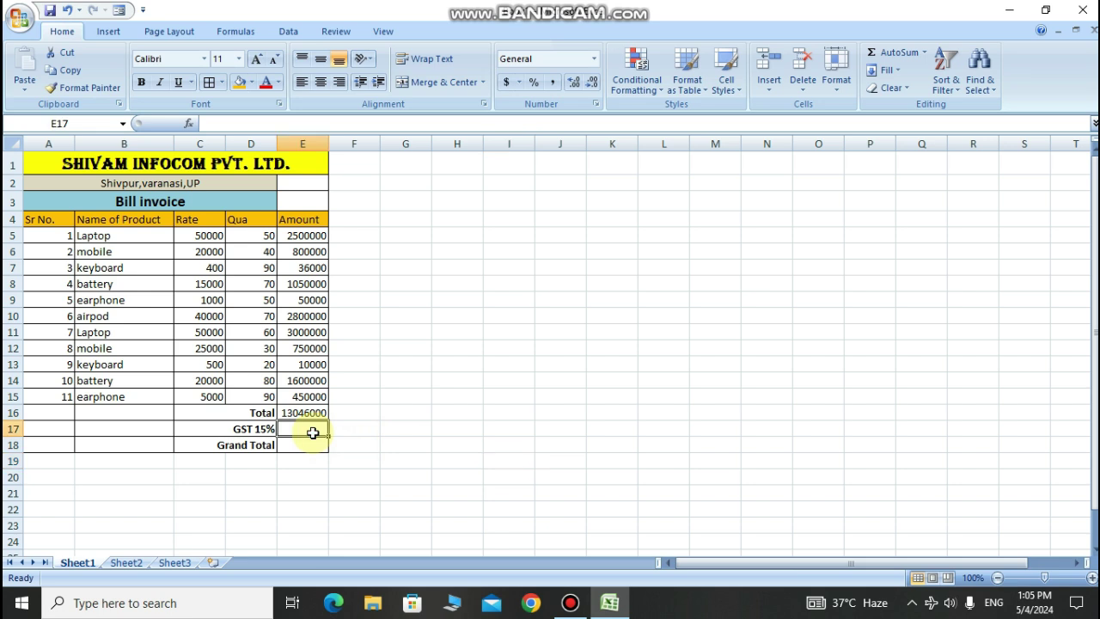
pyautogui.write('=')
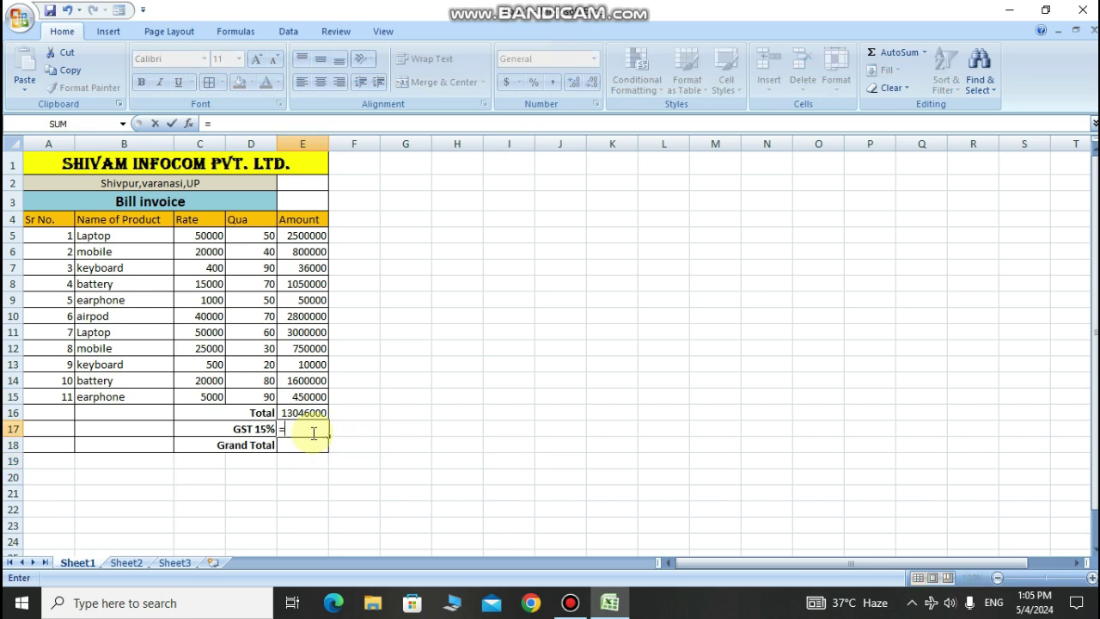
pyautogui.click(308, 412)
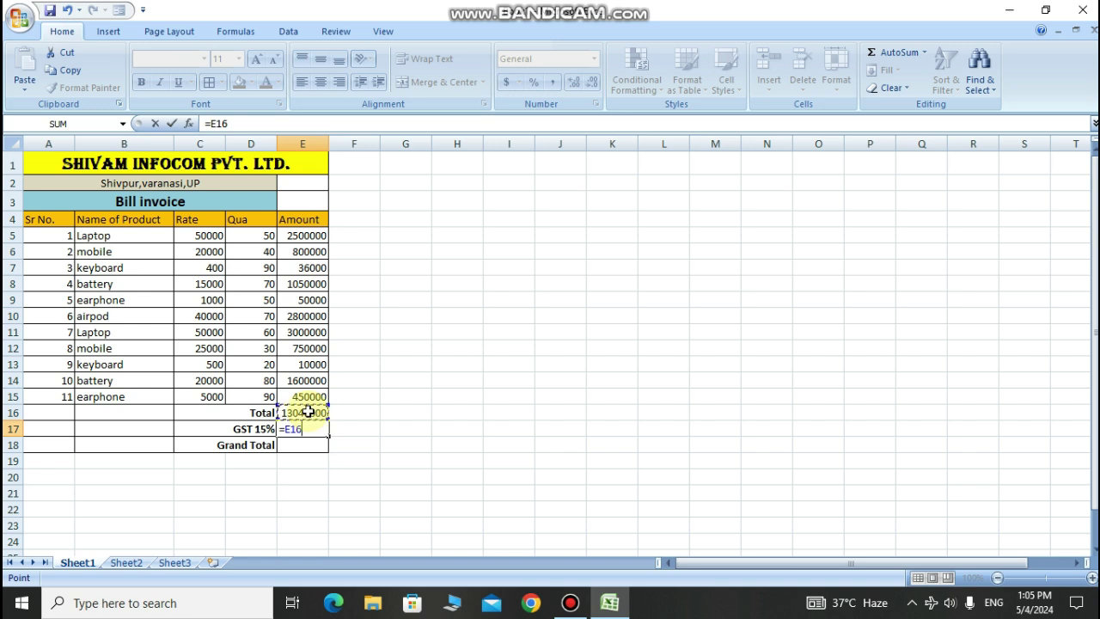
pyautogui.write('*15/100')
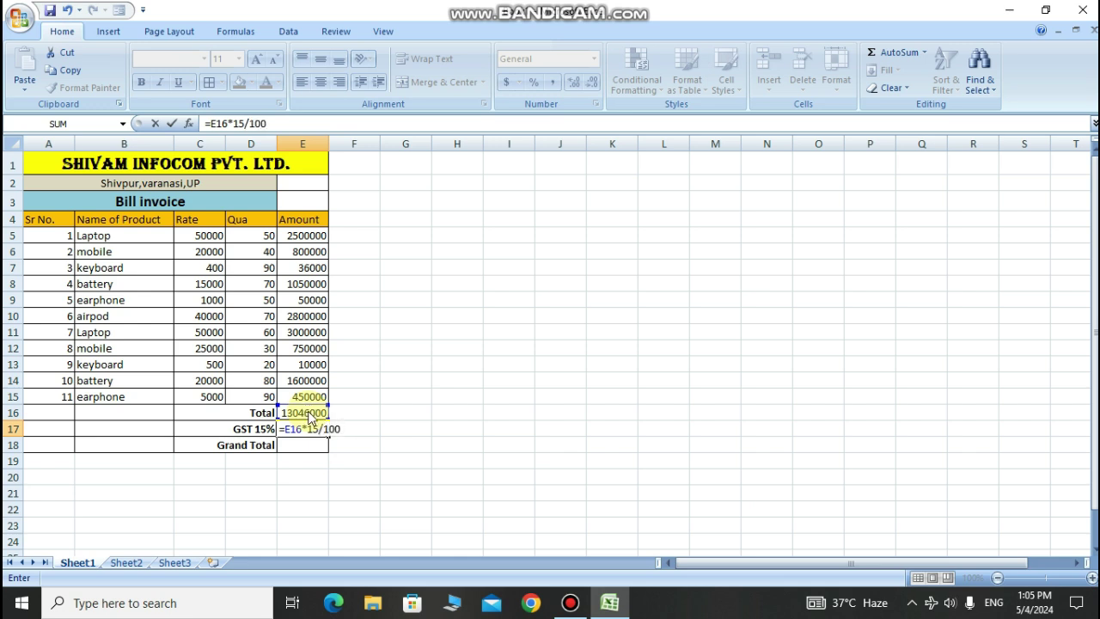
pyautogui.press('Return')
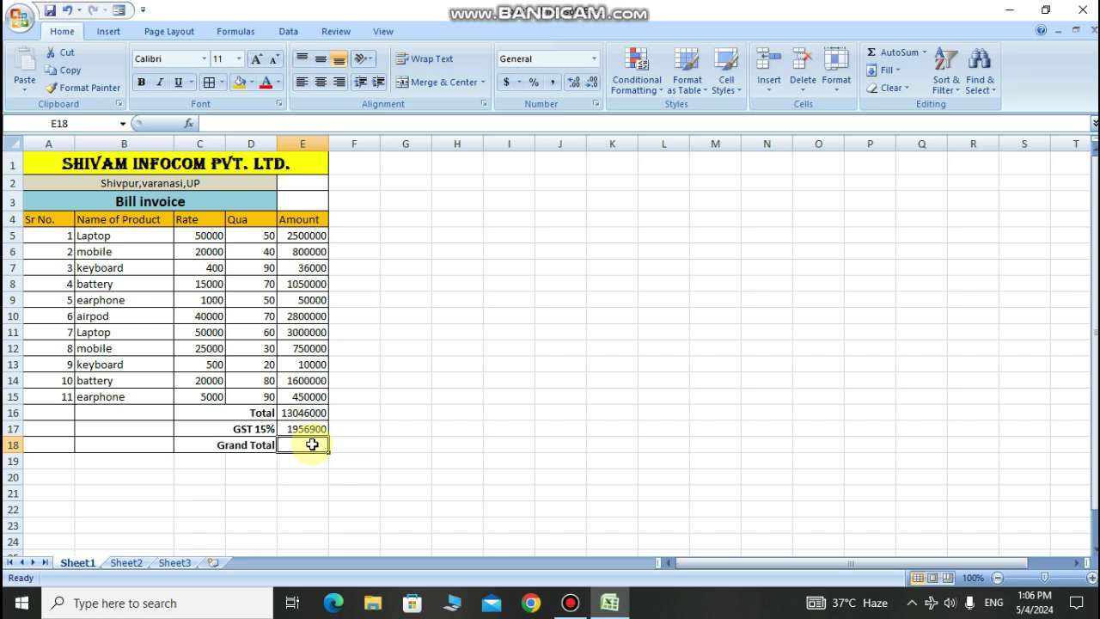
# - Calculate the grand total in cell E18 with the formula =E16-E17
pyautogui.write('=')
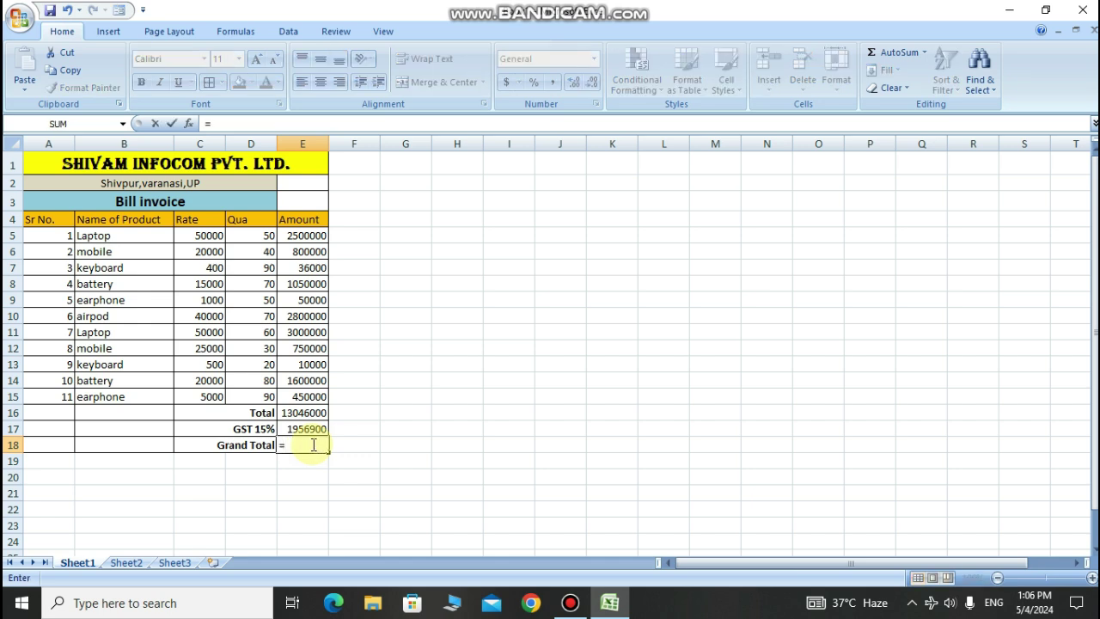
pyautogui.click(307, 414)
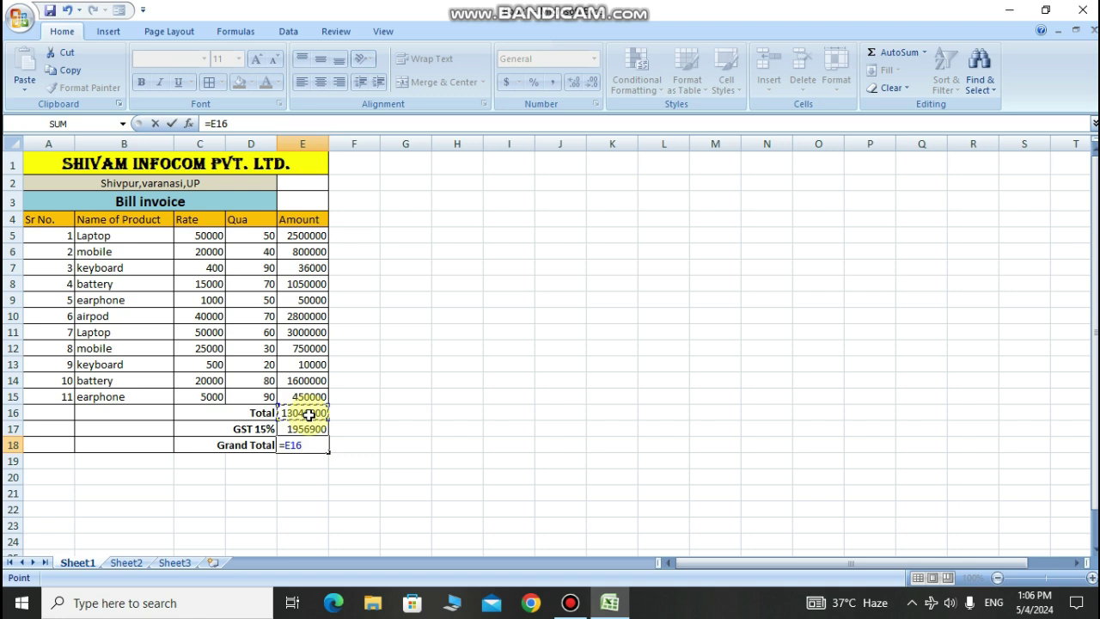
pyautogui.write('-')
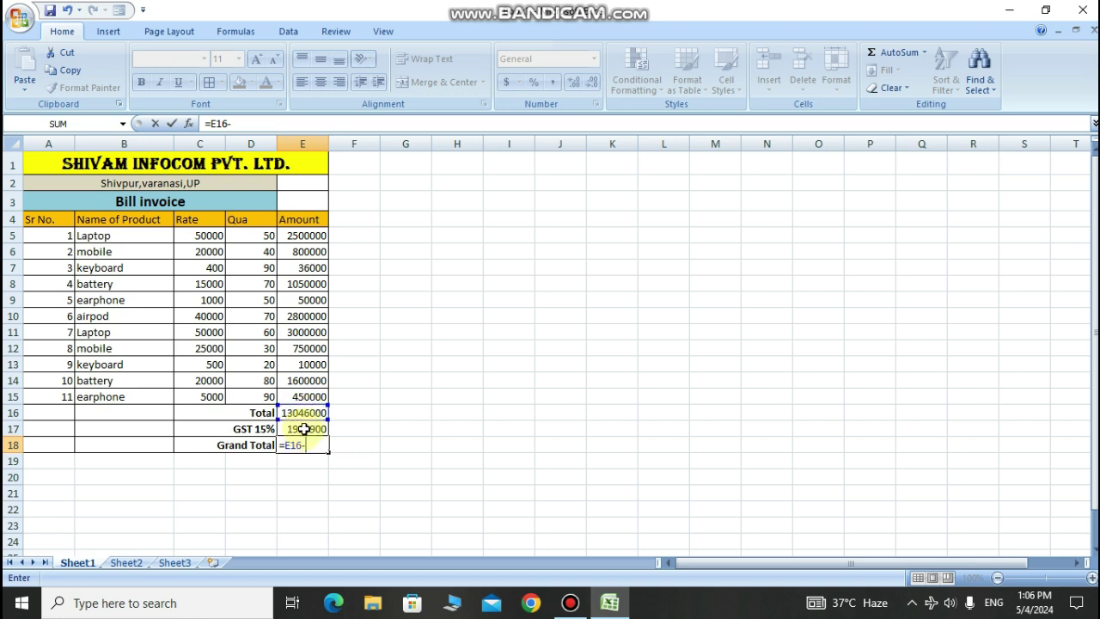
pyautogui.click(305, 429)
pyautogui.press('Return')
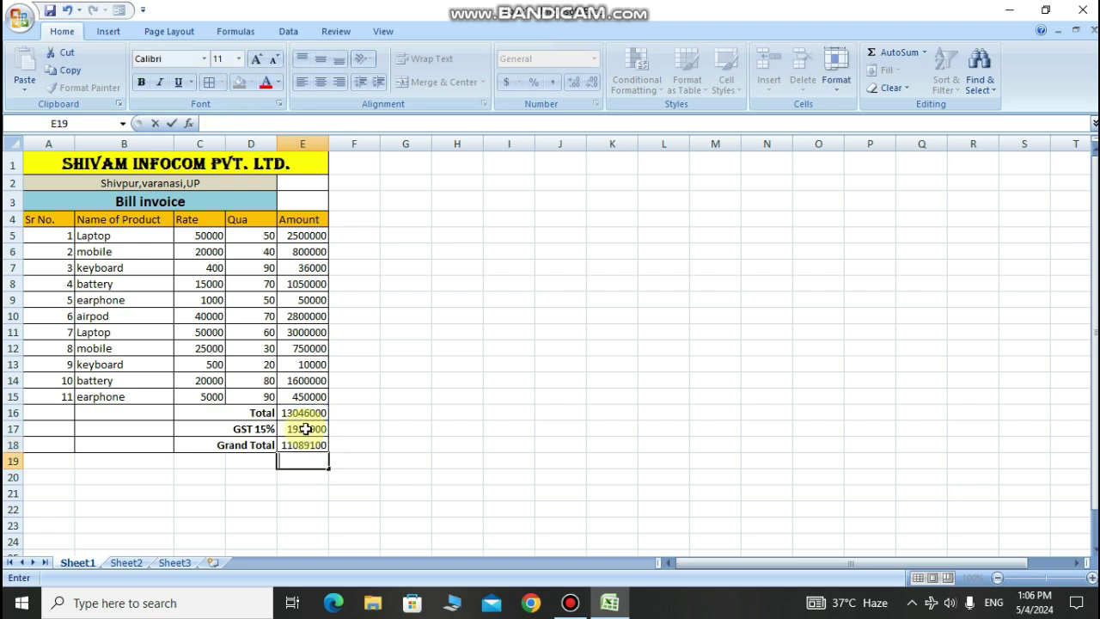
pyautogui.click(360, 434)
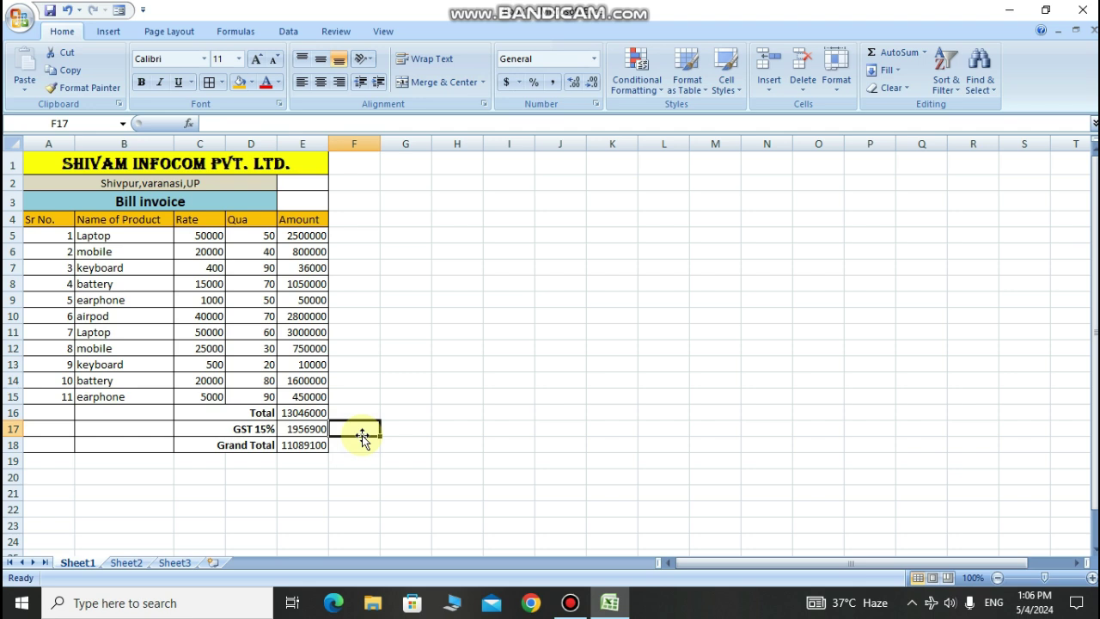